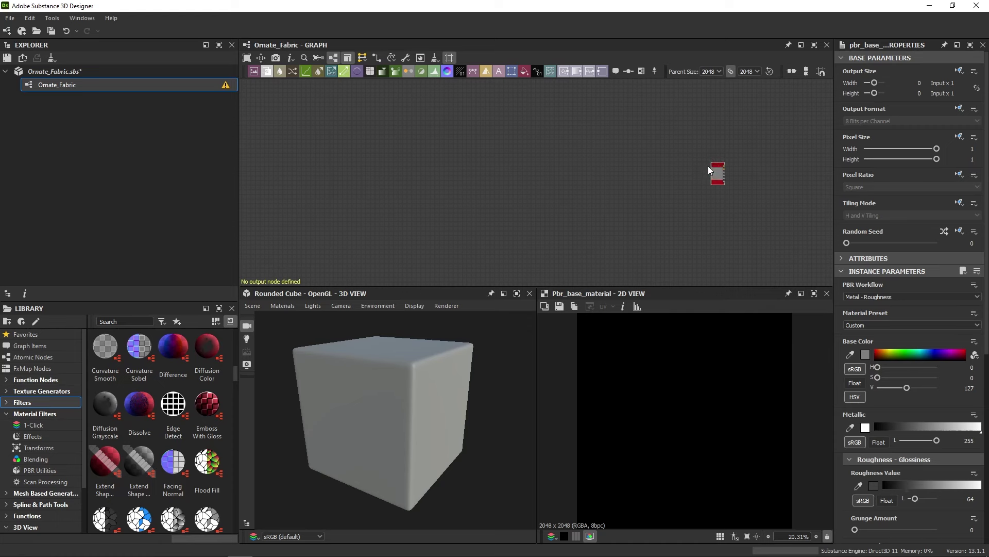
# Relaunch Substance Designer from the taskbar to return to the Welcome home screen.
pyautogui.scroll(4, 709, 170)
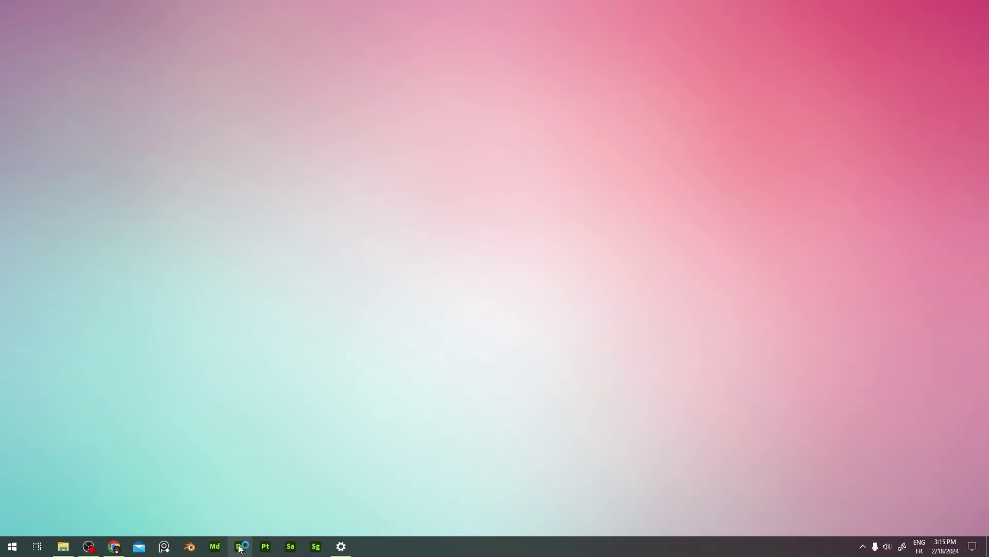
pyautogui.click(240, 546)
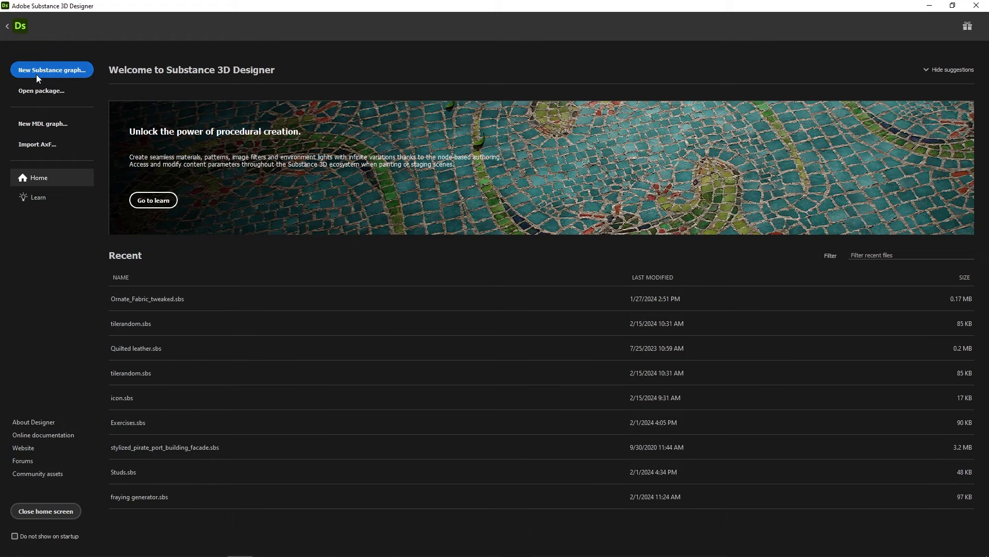
# Start a new Substance graph named 'Ornate Fabric' at 2048 px using the Empty template.
pyautogui.click(51, 68)
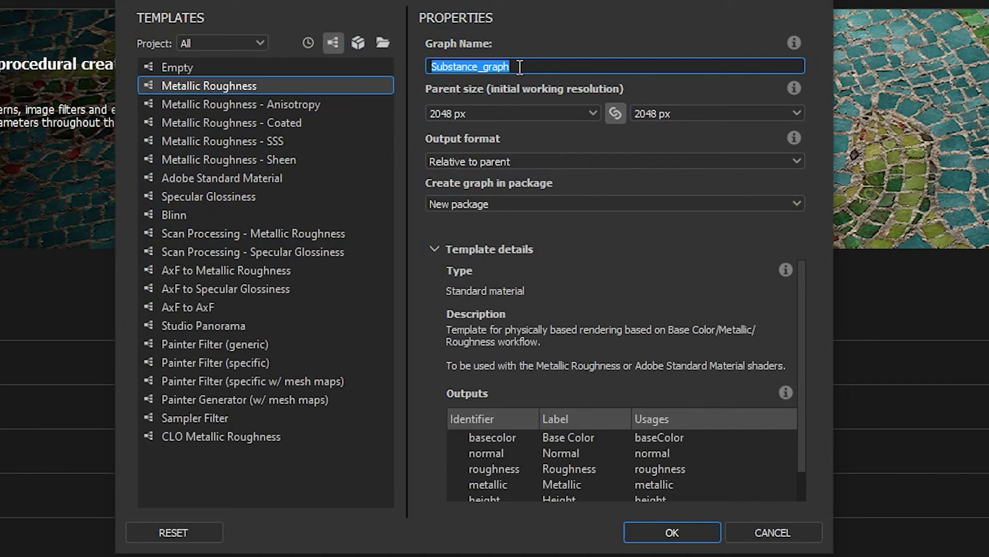
pyautogui.write('Orna')
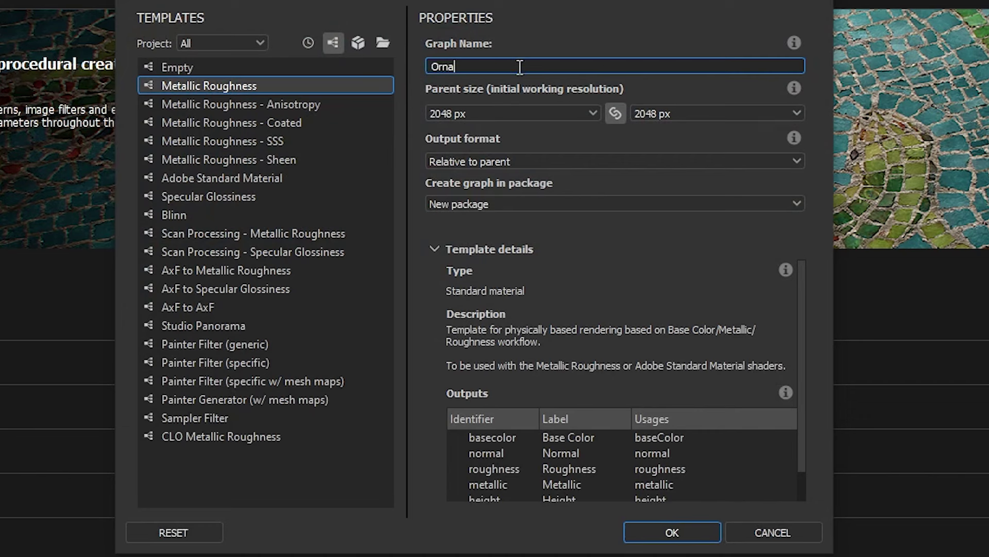
pyautogui.write('te Fabric')
pyautogui.moveTo(793, 90)
pyautogui.moveTo(799, 355); pyautogui.dragTo(806, 394)
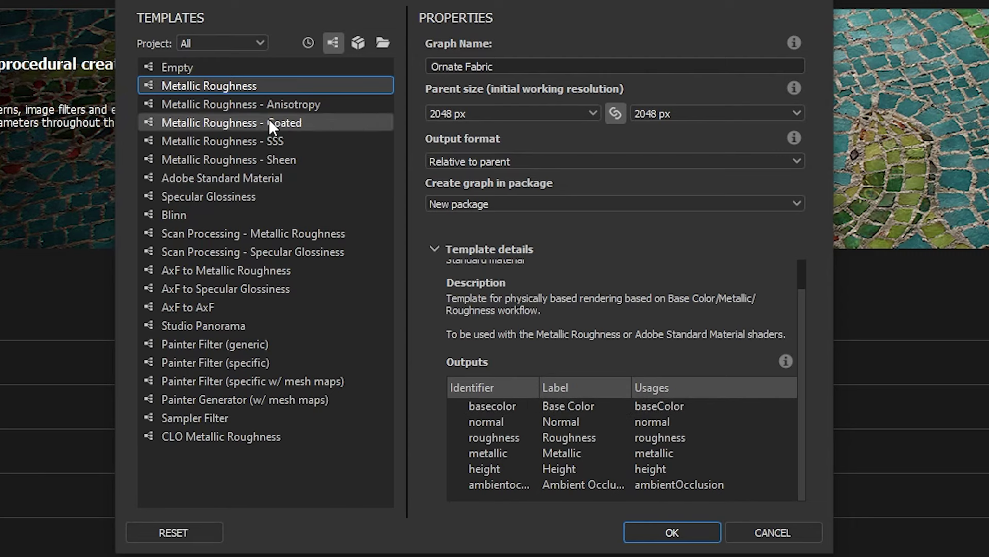
pyautogui.click(179, 68)
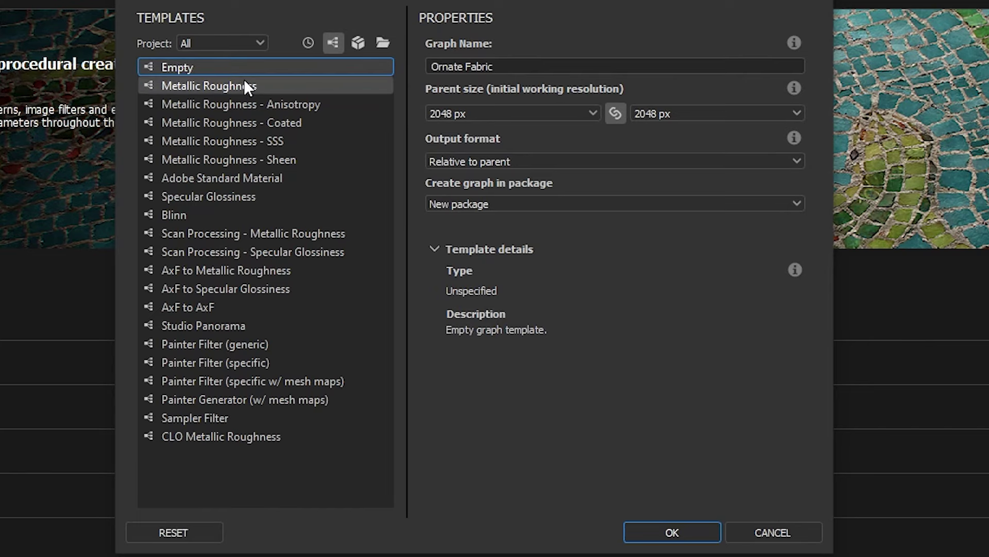
# Create the graph, save its unsaved package as Ornate_Fabric, and select the graph.
pyautogui.click(662, 528)
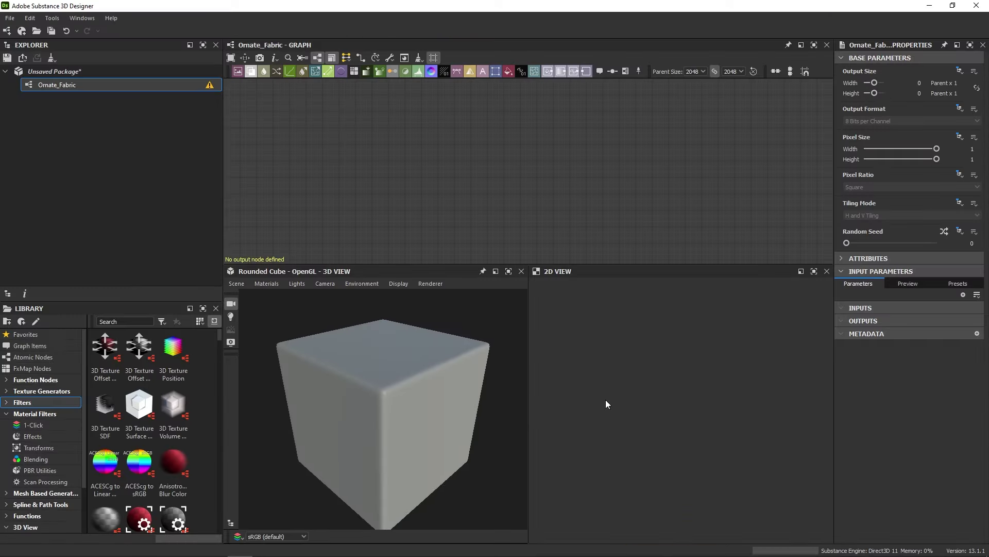
pyautogui.click(39, 74)
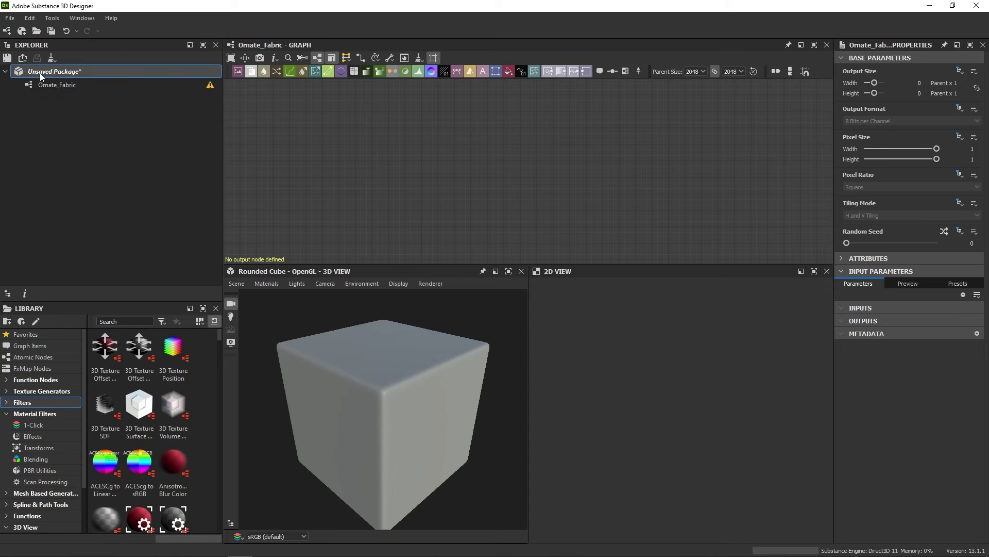
pyautogui.click(6, 57)
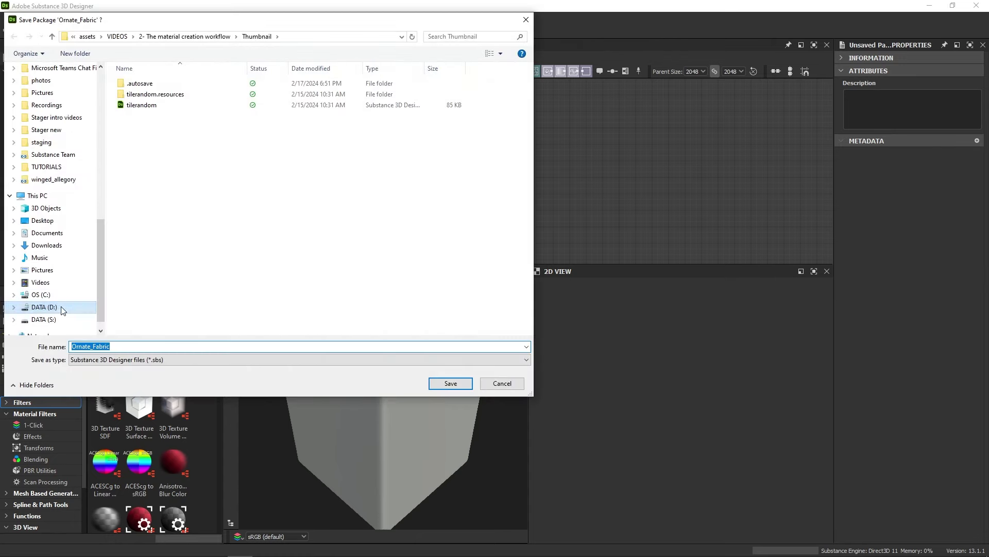
pyautogui.click(451, 384)
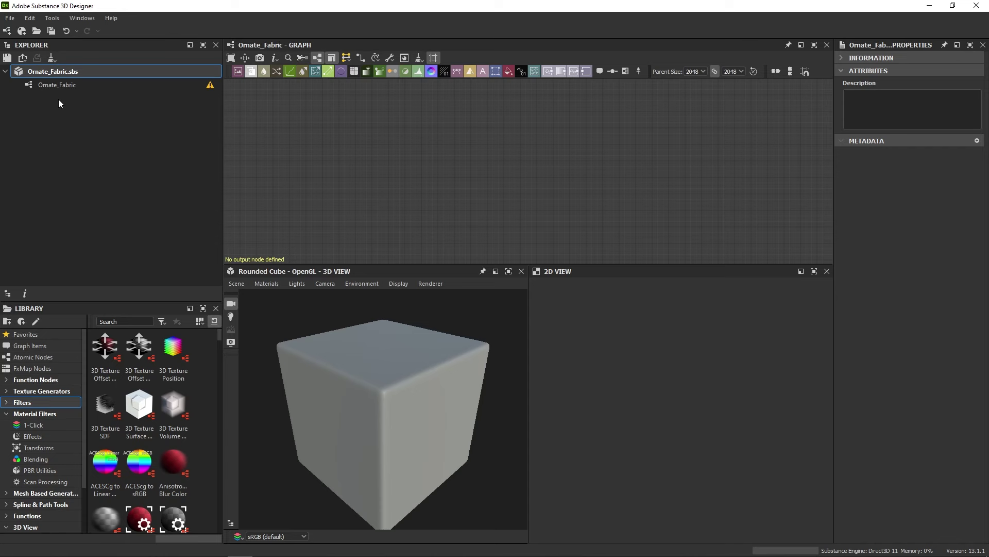
pyautogui.click(448, 169)
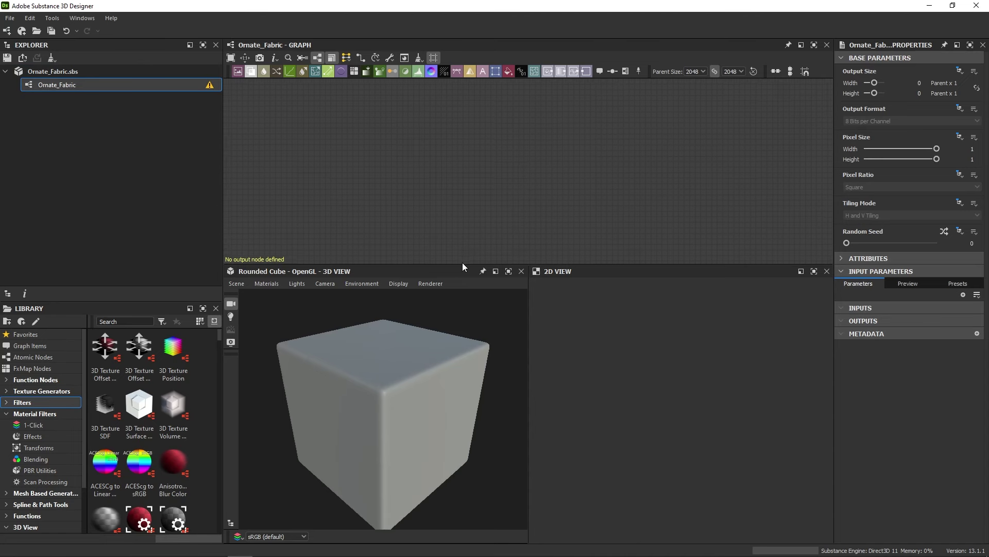
# Lower the splitter to enlarge the Graph panel above the 3D and 2D views.
pyautogui.moveTo(462, 265); pyautogui.dragTo(463, 286)
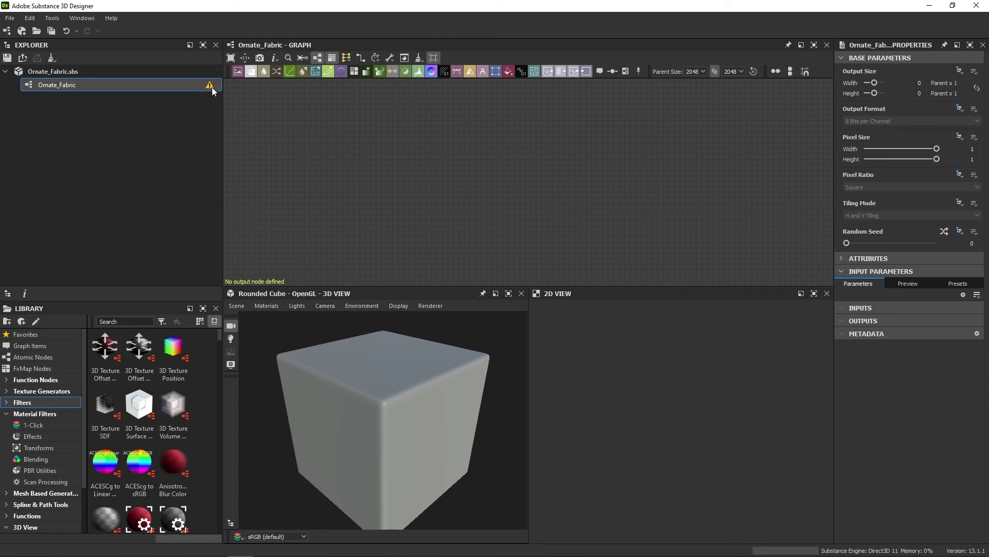
pyautogui.moveTo(212, 86)
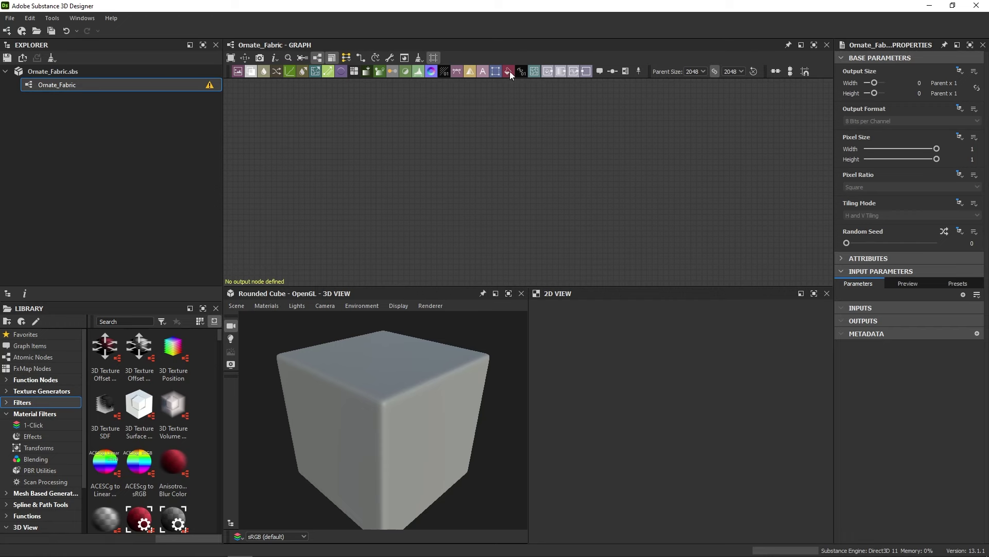
# Add a Uniform Color node and set its Output Color to teal.
pyautogui.moveTo(508, 71); pyautogui.dragTo(445, 176)
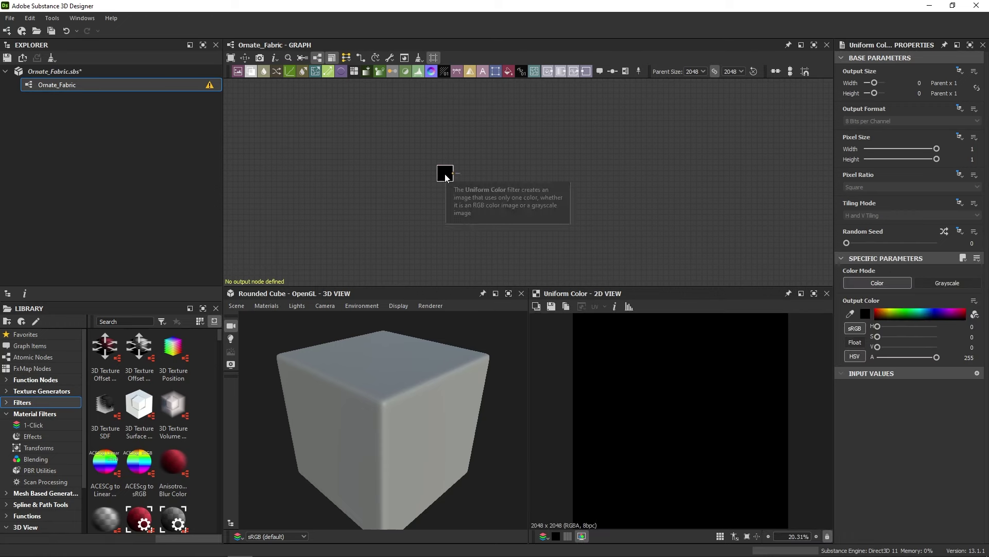
pyautogui.click(897, 314)
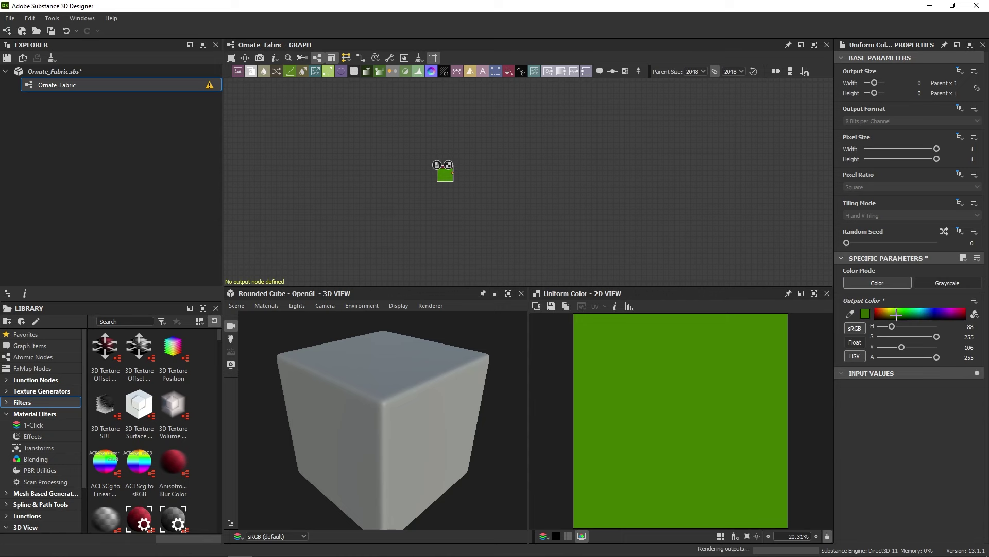
pyautogui.moveTo(897, 315); pyautogui.dragTo(915, 310)
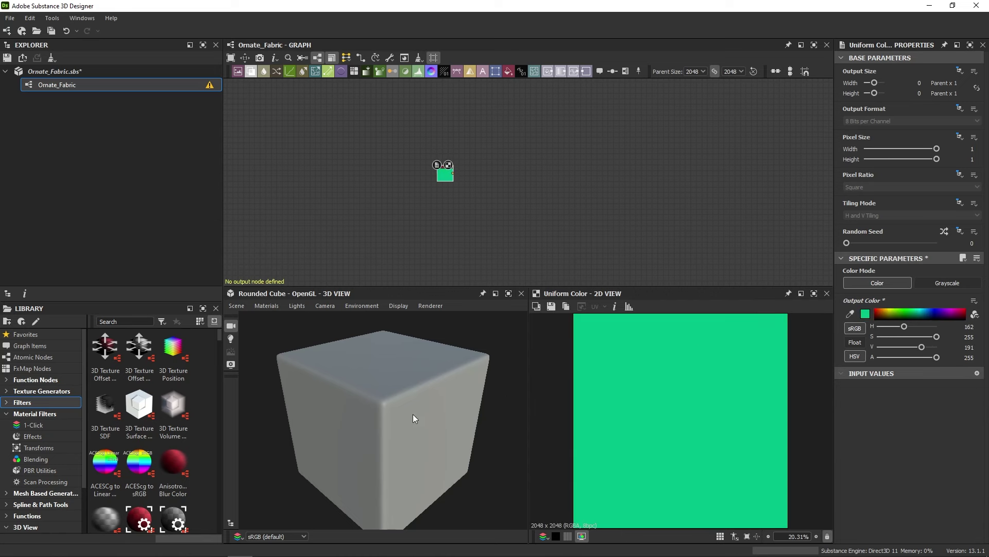
pyautogui.moveTo(413, 414); pyautogui.dragTo(384, 396)
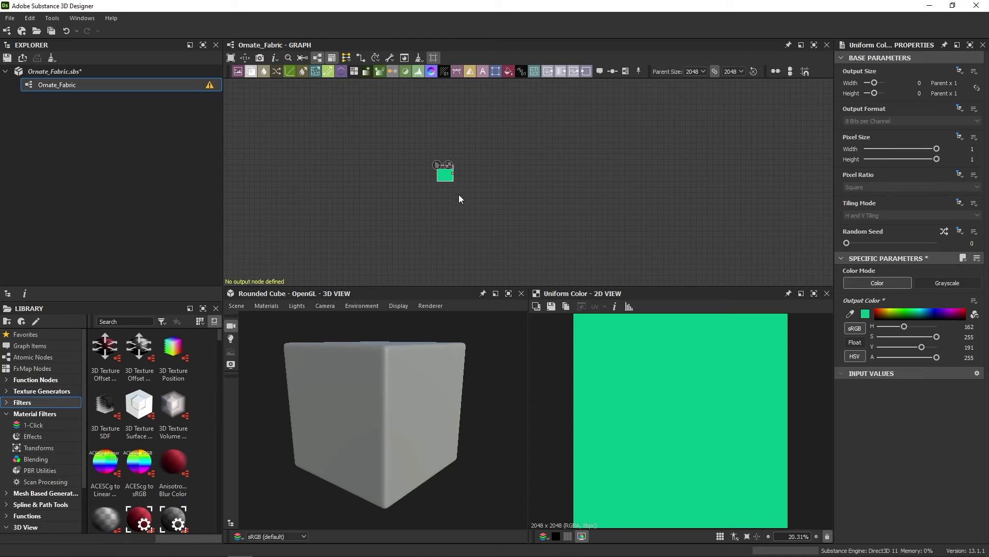
# Apply the Uniform Color node as the cube's Base Color and shift it toward bright blue.
pyautogui.moveTo(447, 178); pyautogui.dragTo(435, 184)
pyautogui.moveTo(422, 225); pyautogui.dragTo(374, 388)
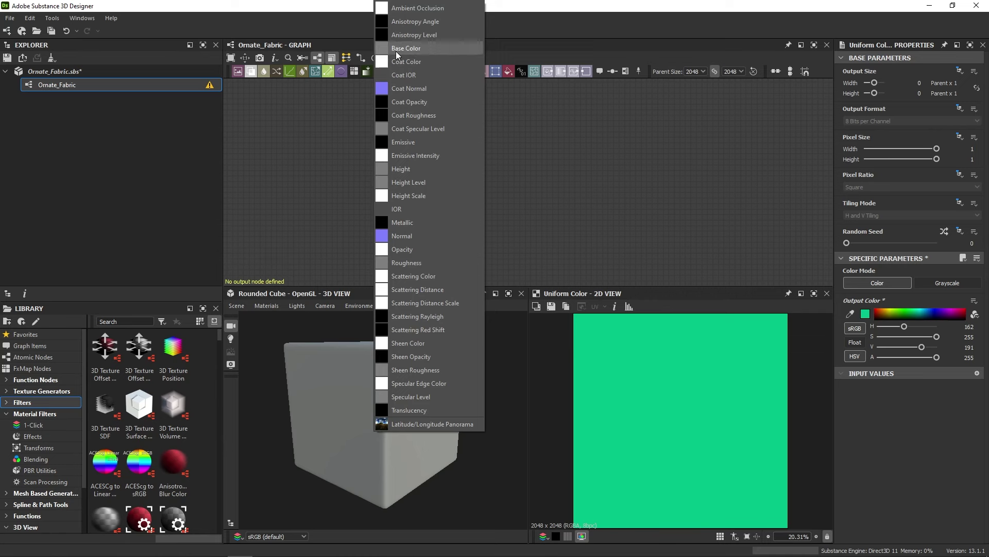
pyautogui.click(416, 50)
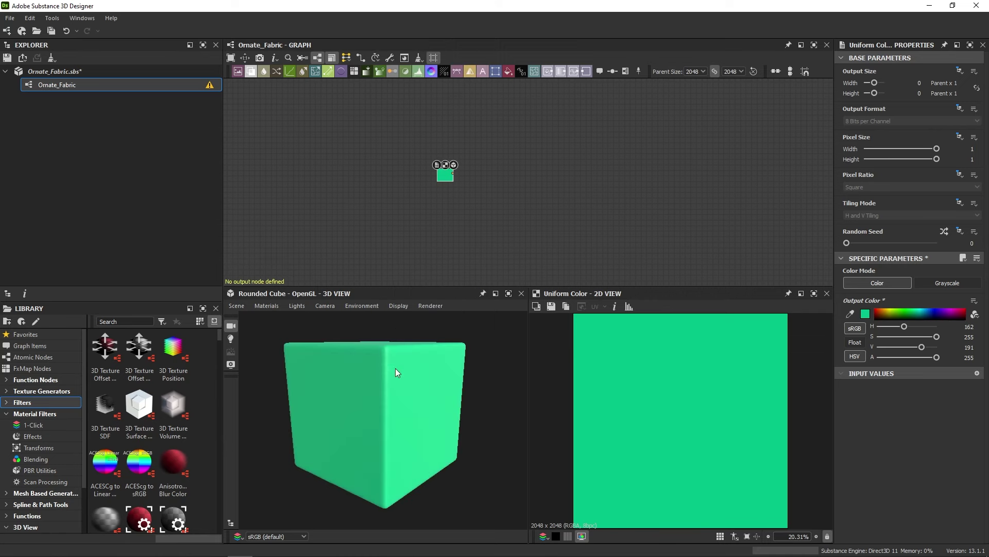
pyautogui.moveTo(395, 371); pyautogui.dragTo(410, 391)
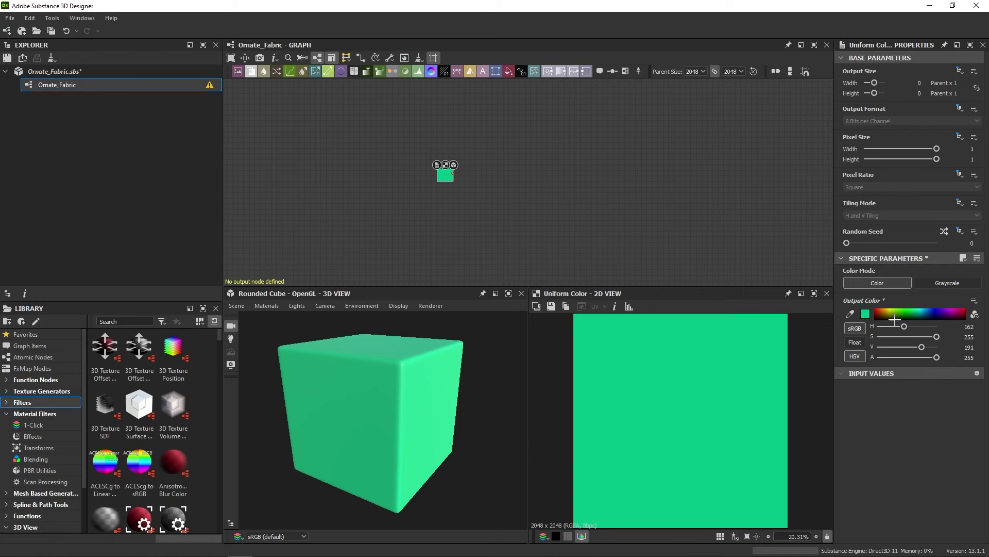
pyautogui.moveTo(902, 315); pyautogui.dragTo(925, 309)
# Drag a second Uniform Color node from the toolbar into the graph.
pyautogui.moveTo(509, 71); pyautogui.dragTo(518, 139)
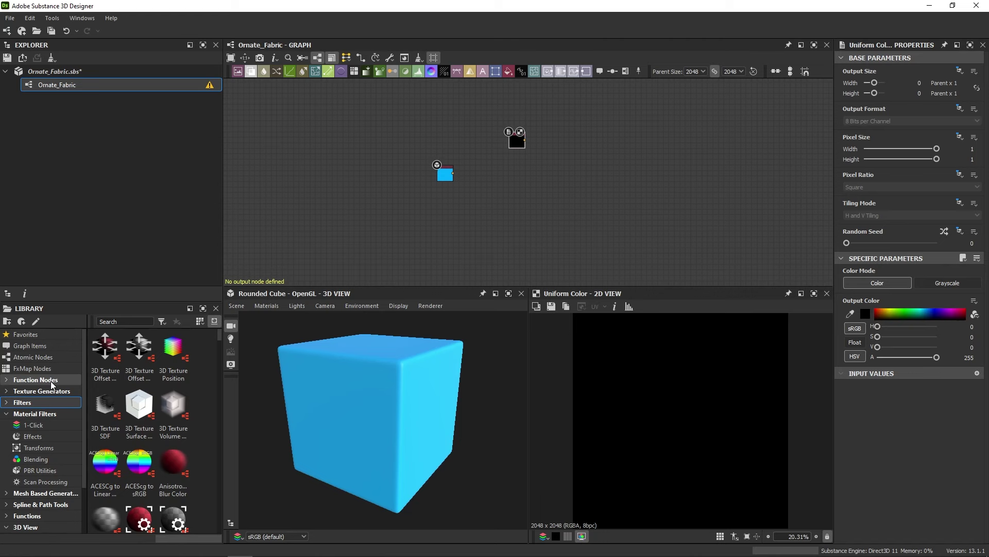
# Add a Directional Noise 3 node from the Library's texture generators.
pyautogui.click(31, 392)
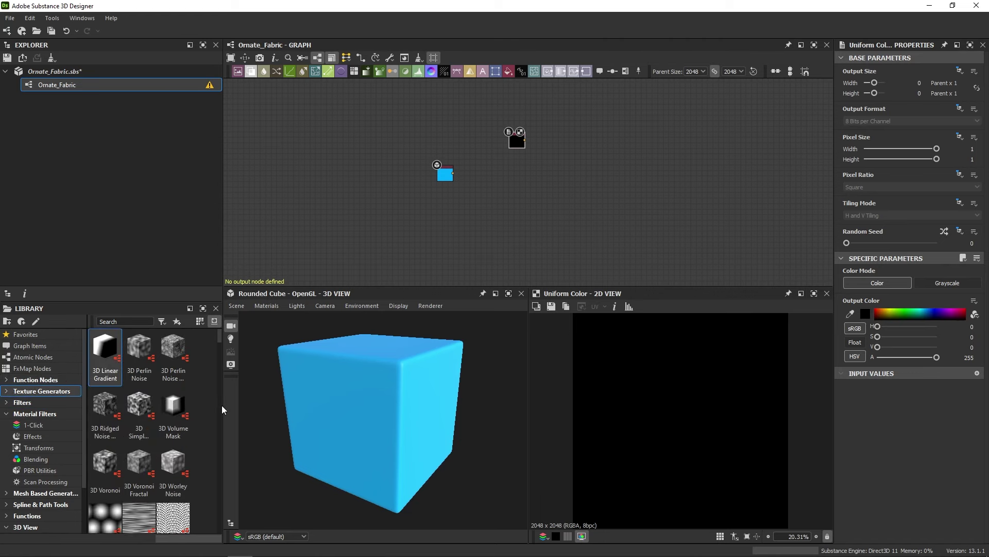
pyautogui.moveTo(223, 410); pyautogui.dragTo(240, 410)
pyautogui.scroll(-3, 181, 460)
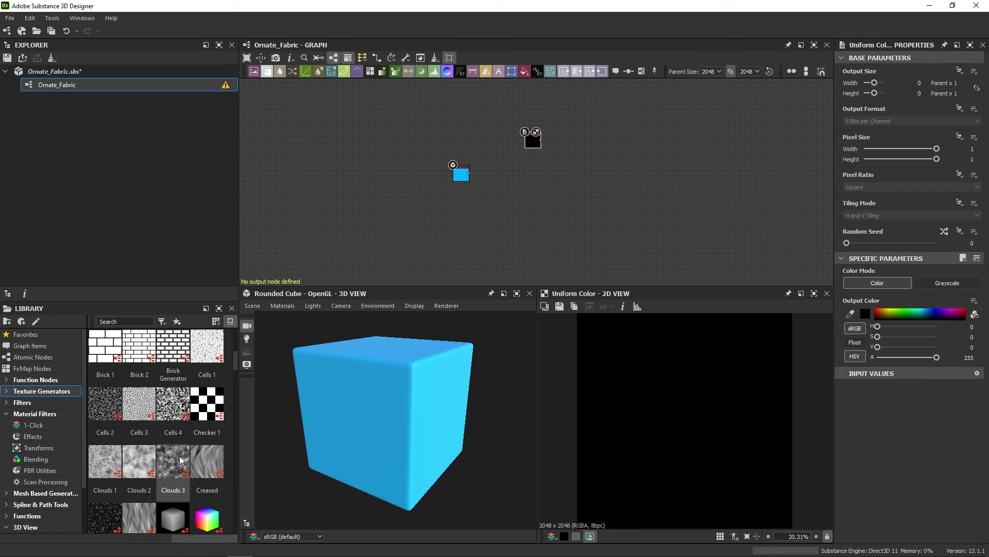
pyautogui.scroll(-2, 181, 460)
pyautogui.moveTo(174, 460); pyautogui.dragTo(513, 204)
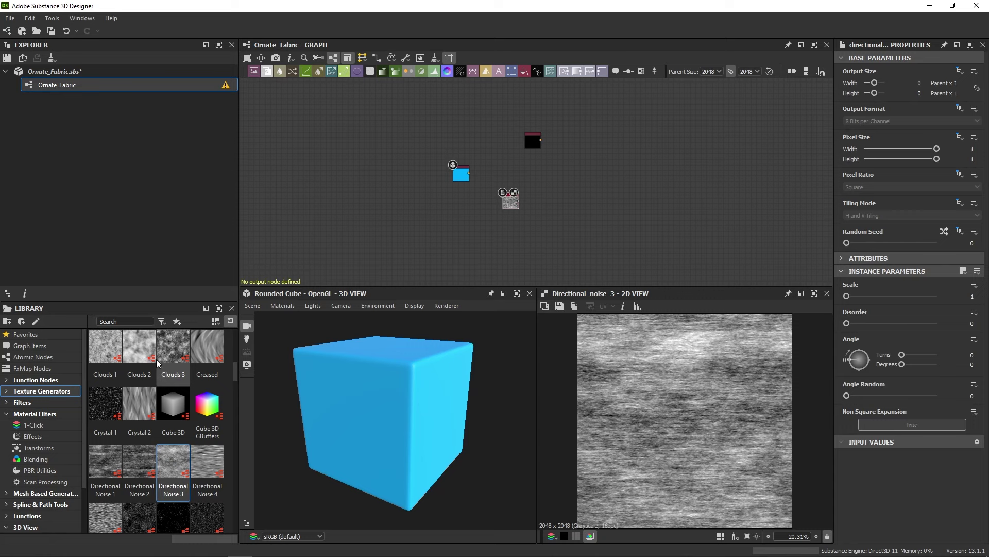
# Switch the Library to the Filters category and browse its thumbnails.
pyautogui.scroll(-2, 103, 491)
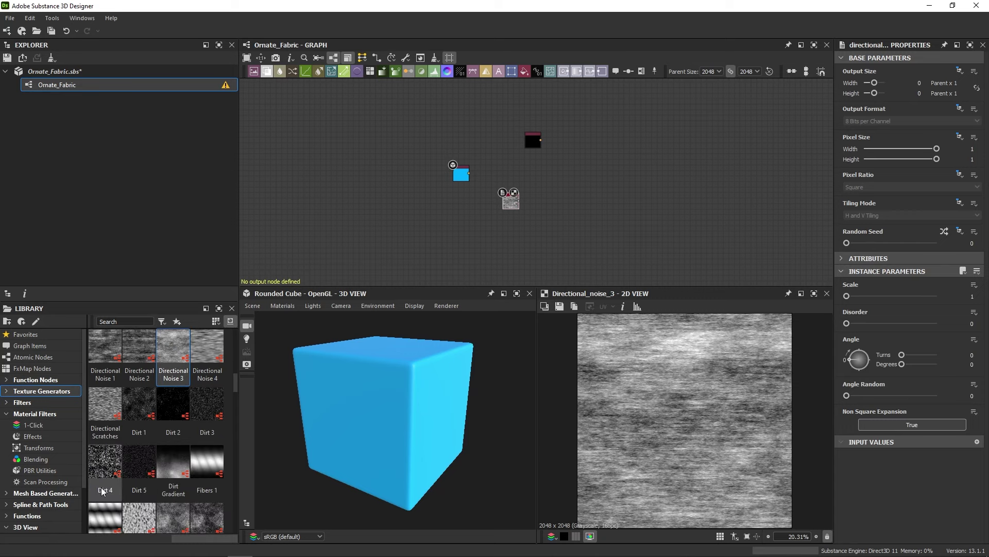
pyautogui.scroll(-4, 103, 491)
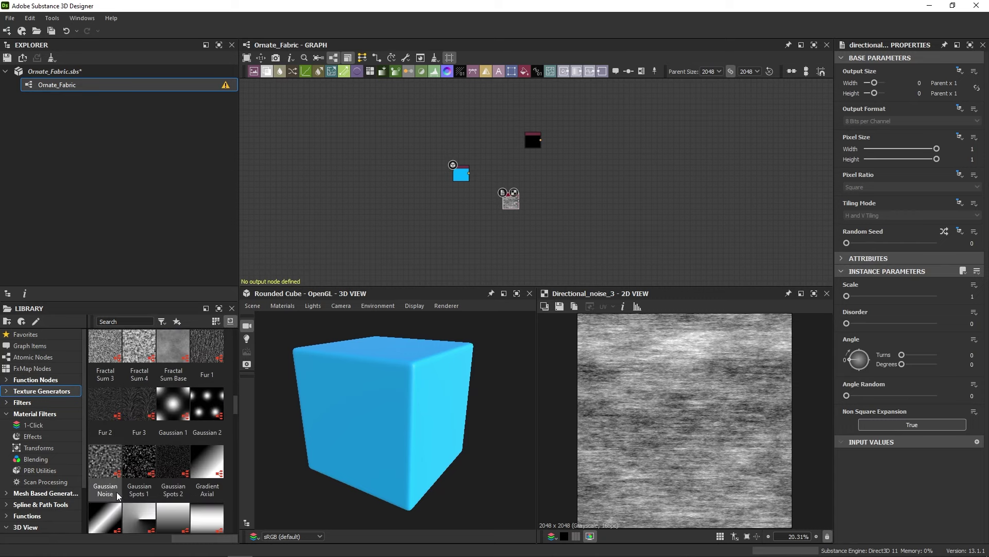
pyautogui.click(45, 404)
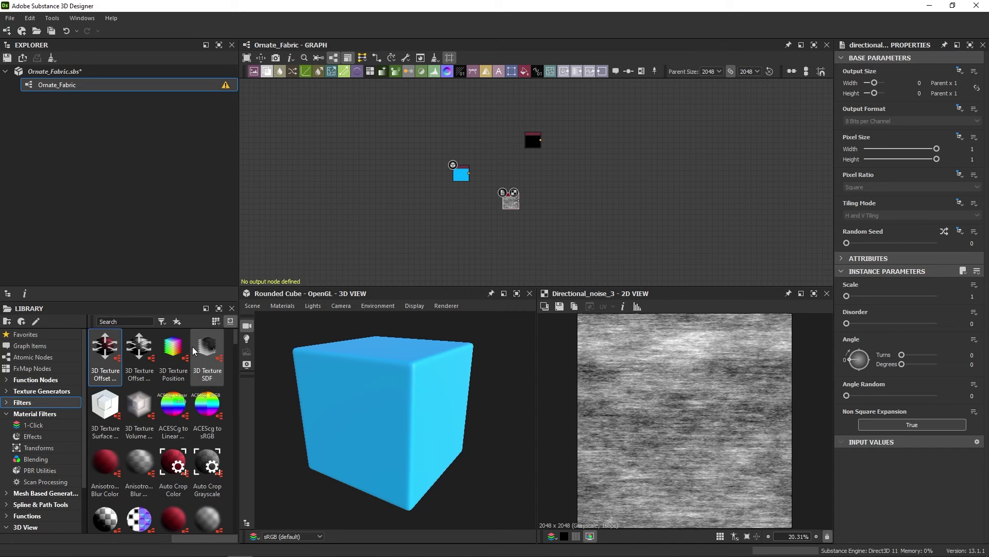
pyautogui.scroll(-5, 156, 397)
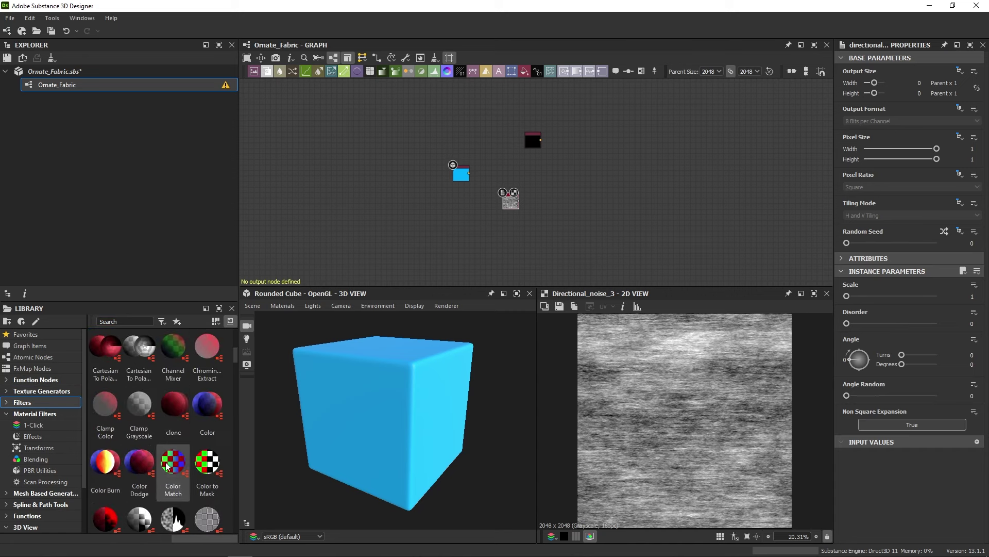
pyautogui.scroll(-3, 167, 465)
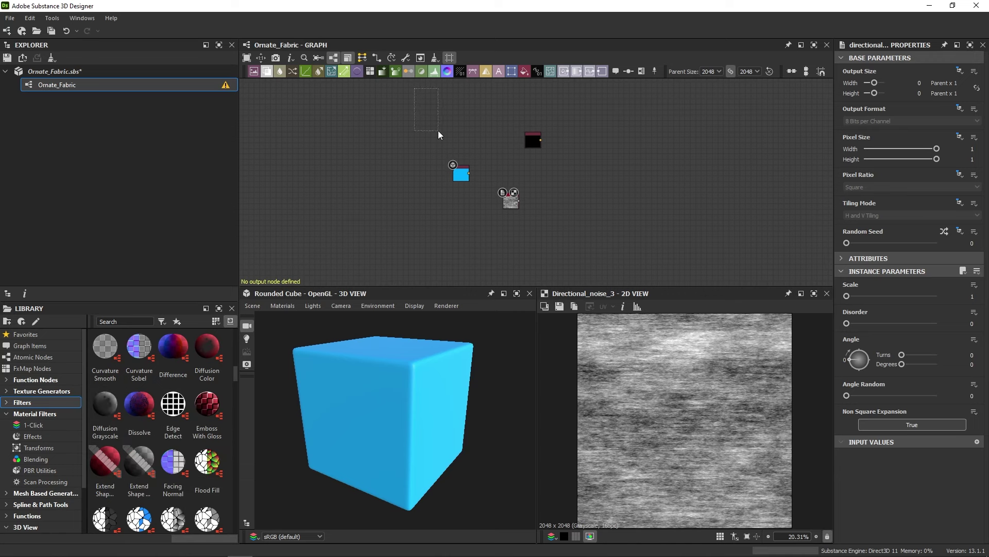
# Delete the three existing nodes, leaving the graph empty.
pyautogui.moveTo(438, 131); pyautogui.dragTo(610, 240)
pyautogui.press('Delete')
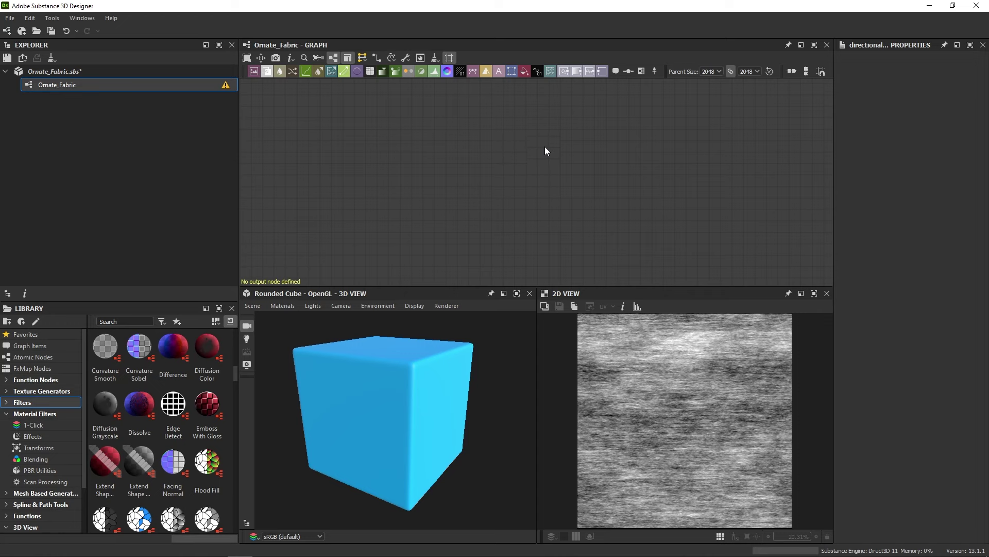
pyautogui.click(528, 155)
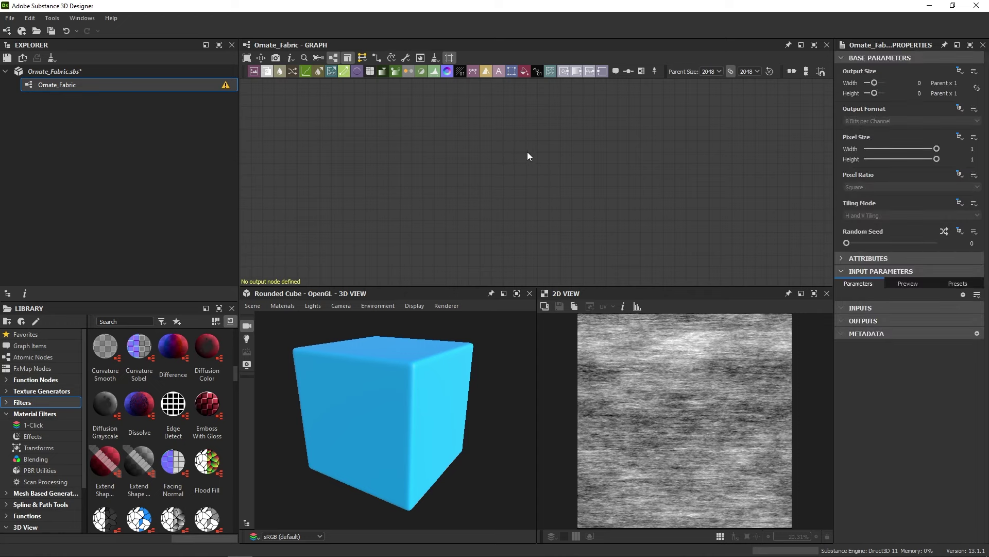
# Search the node list for 'blur' and 'color', then close it without adding anything.
pyautogui.press('space')
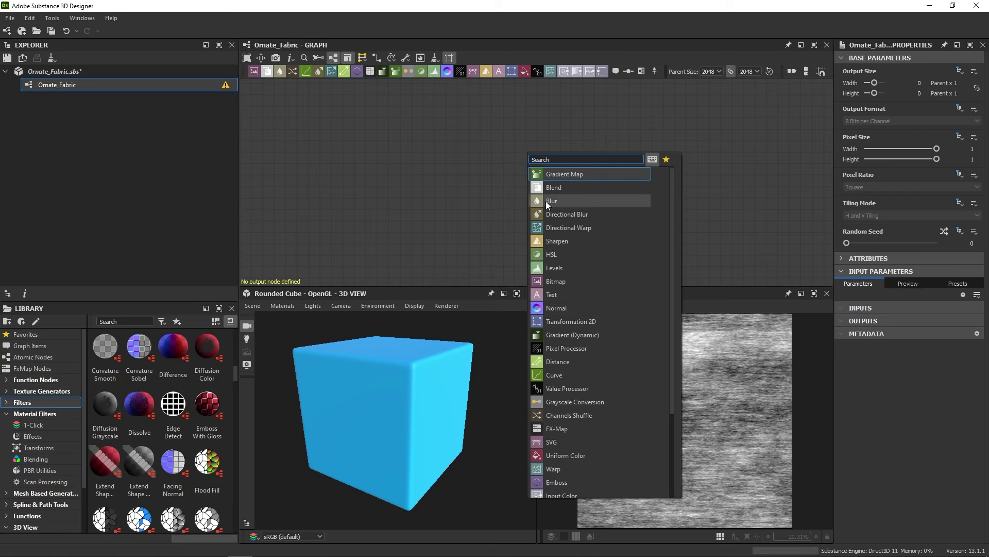
pyautogui.write('b')
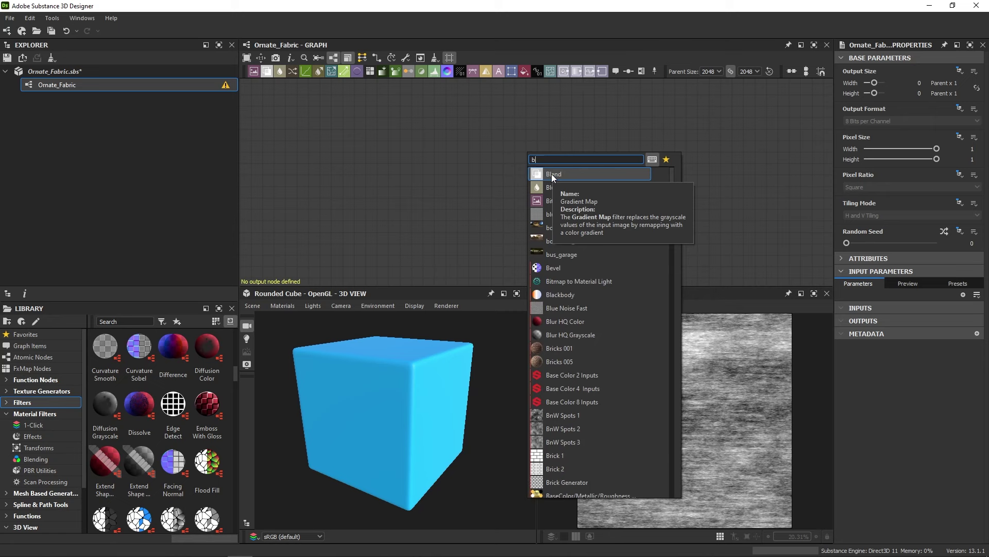
pyautogui.write('lur')
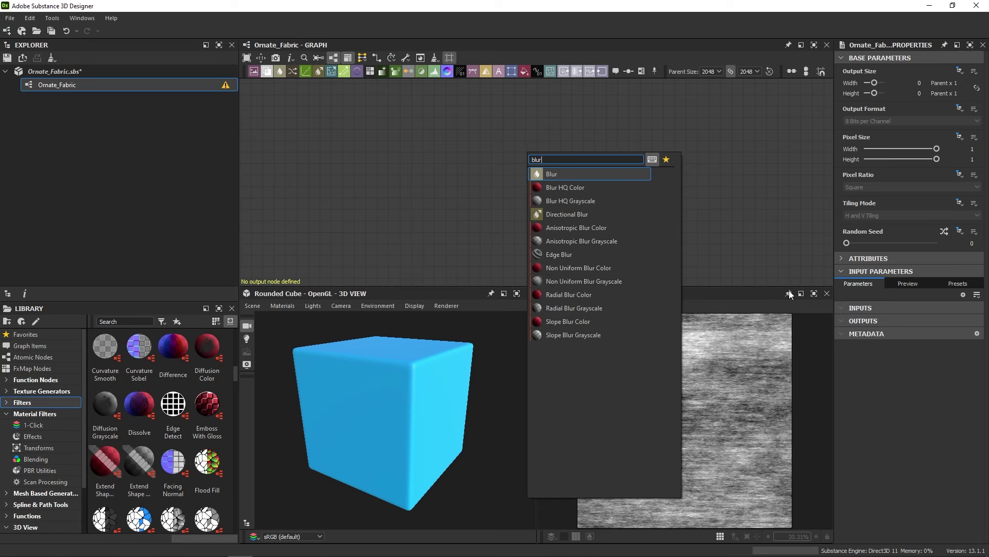
pyautogui.press('BackSpace')
pyautogui.press('BackSpace')
pyautogui.press('BackSpace')
pyautogui.press('BackSpace')
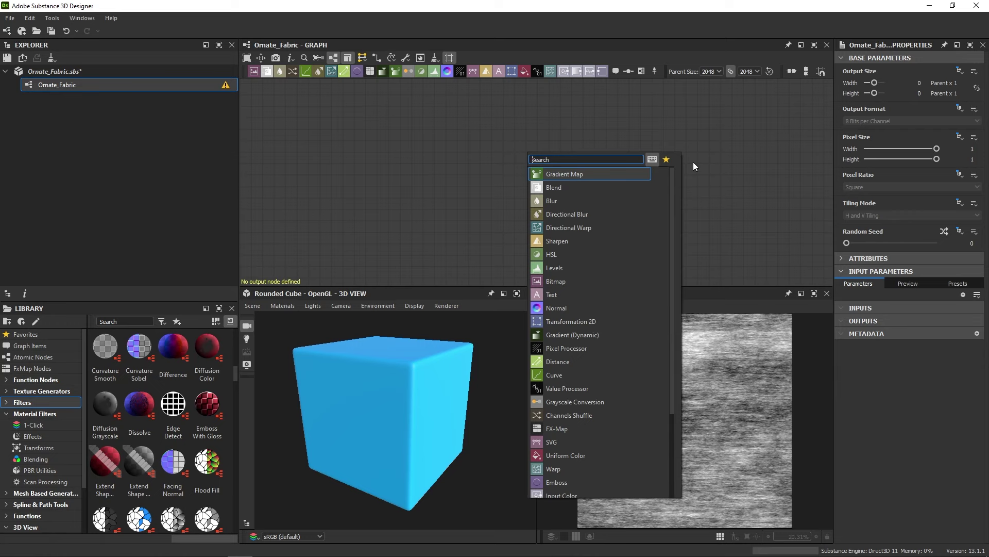
pyautogui.write('color')
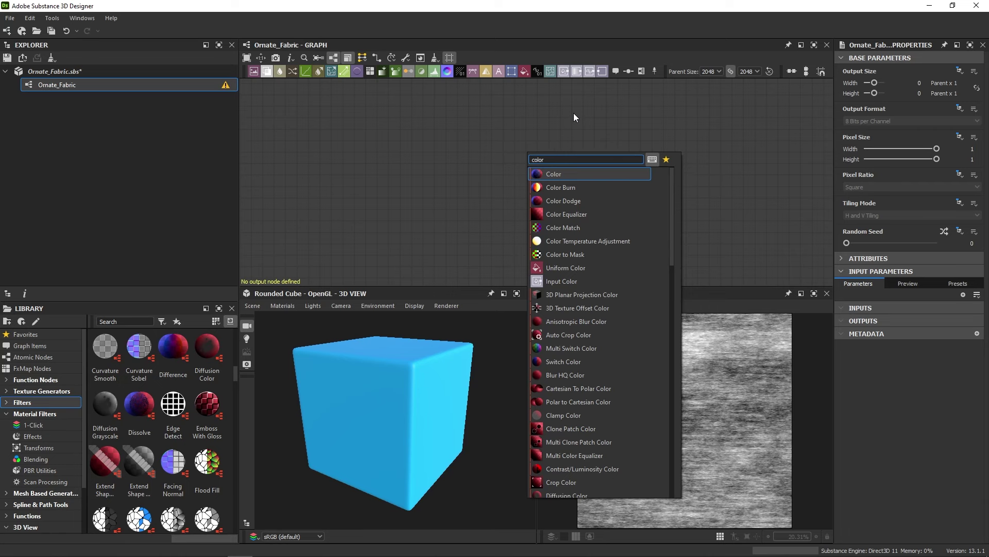
pyautogui.press('Escape')
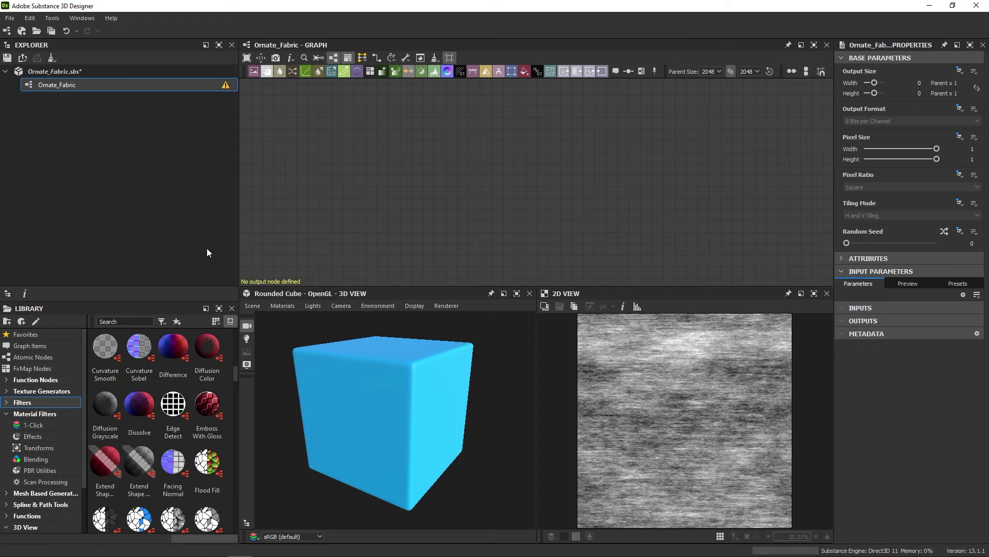
# Filter the node search by 'bas' to list Base Color and Base Material.
pyautogui.press('space')
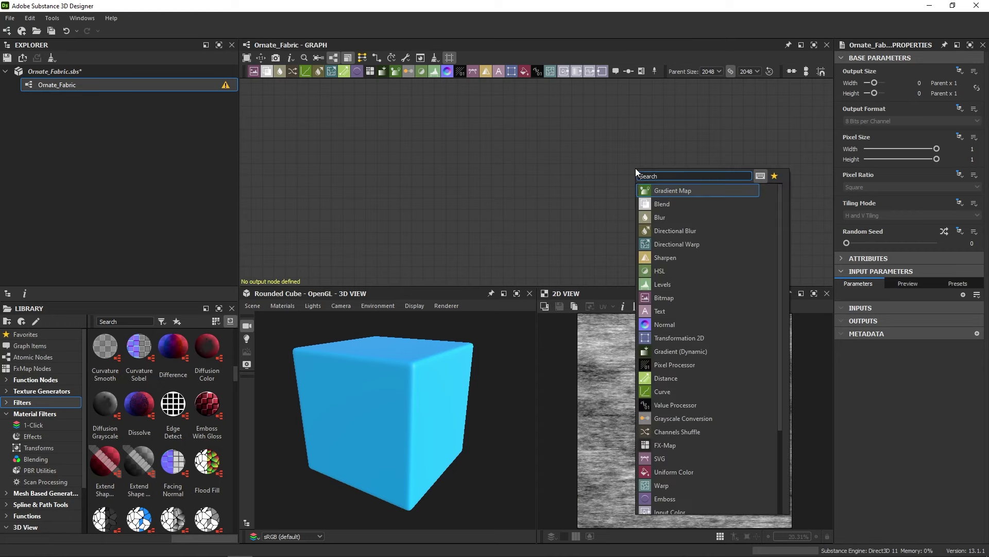
pyautogui.click(650, 143)
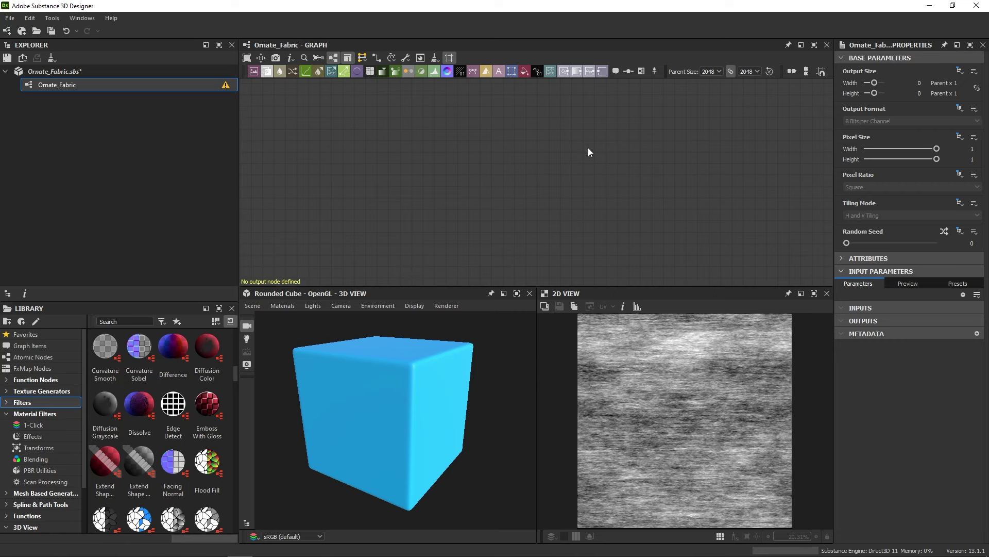
pyautogui.press('space')
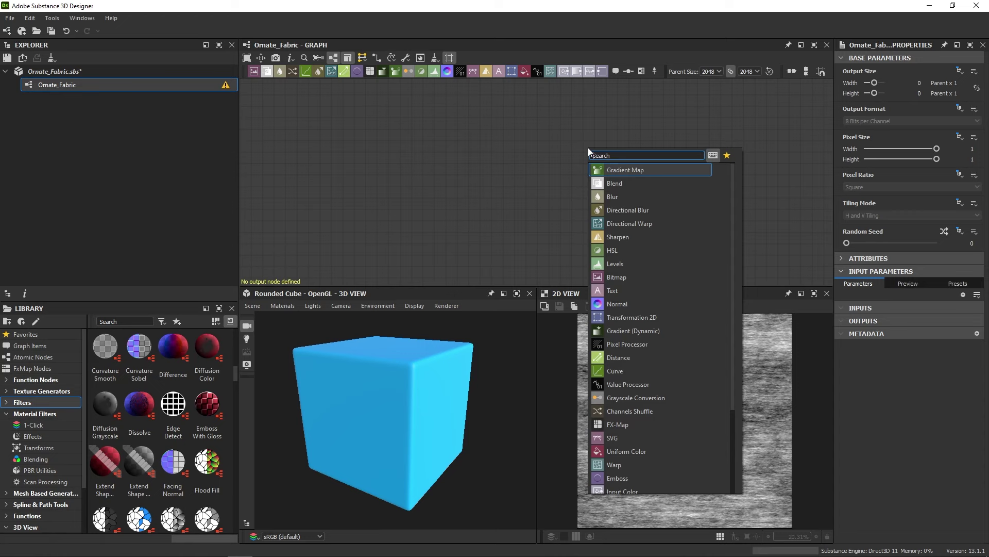
pyautogui.write('base')
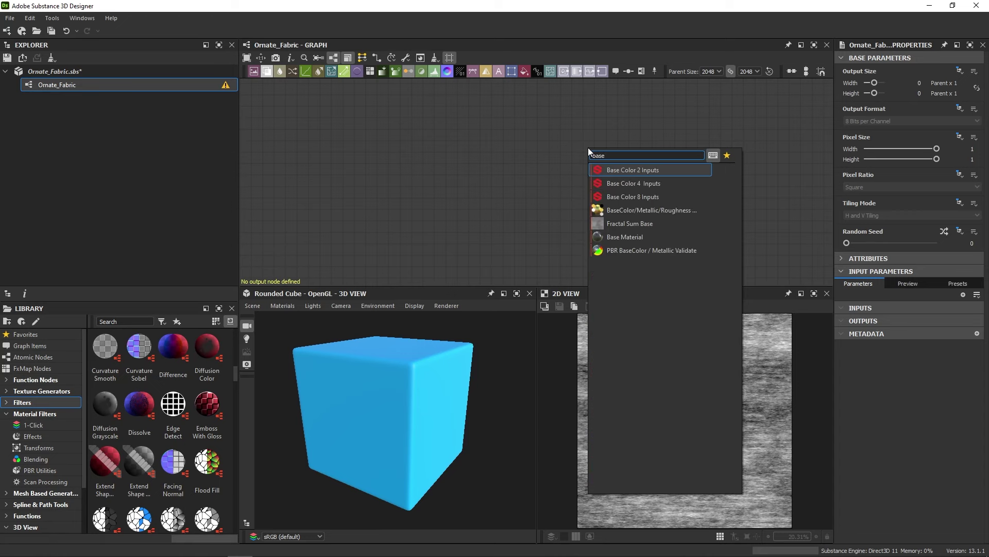
# Add the Base Material node, move it to the right, and zoom in on it.
pyautogui.click(654, 237)
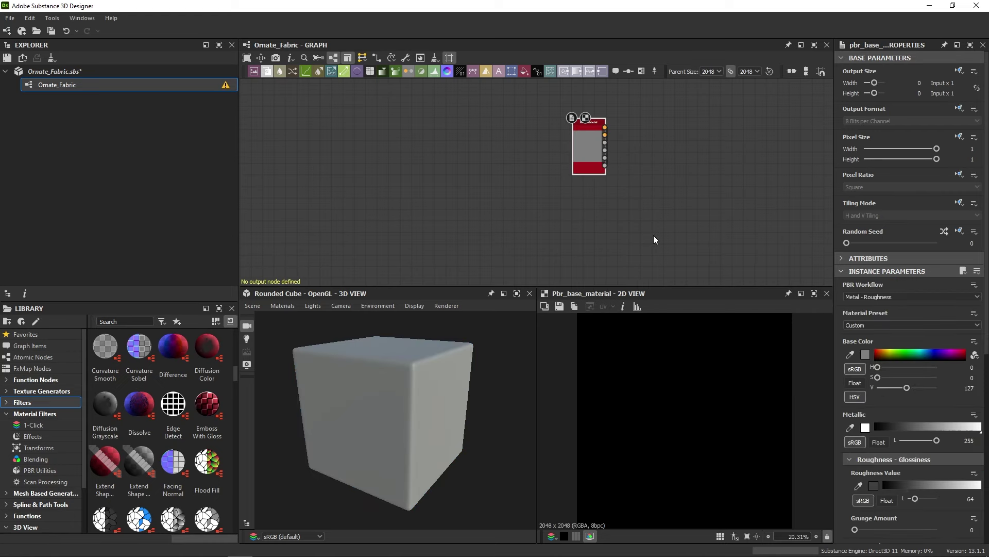
pyautogui.moveTo(577, 165); pyautogui.dragTo(714, 182)
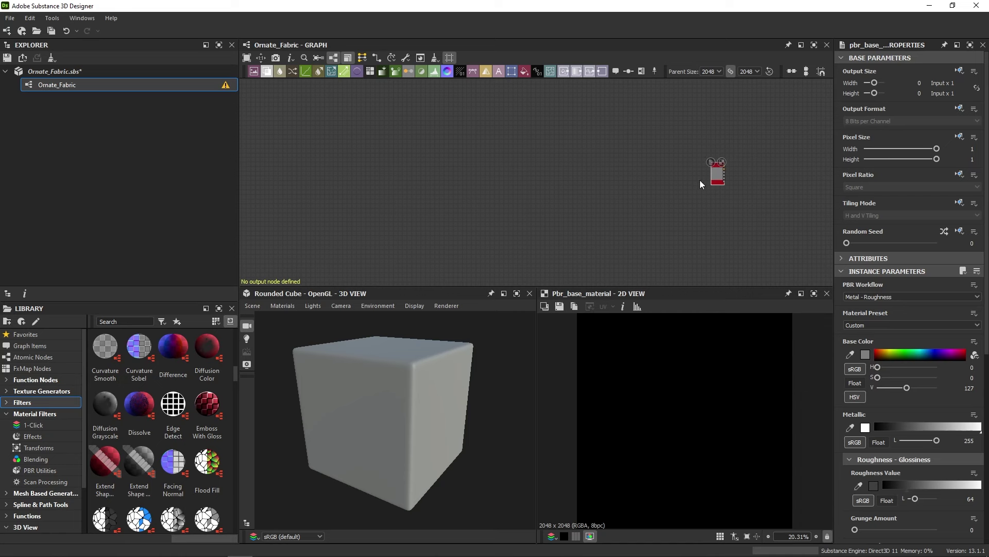
pyautogui.scroll(3, 719, 177)
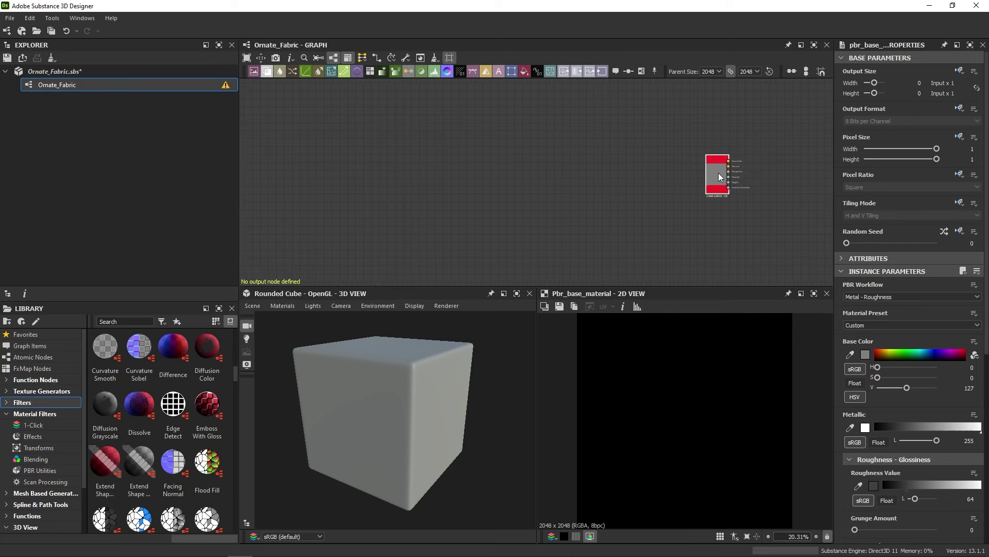
pyautogui.scroll(3, 720, 177)
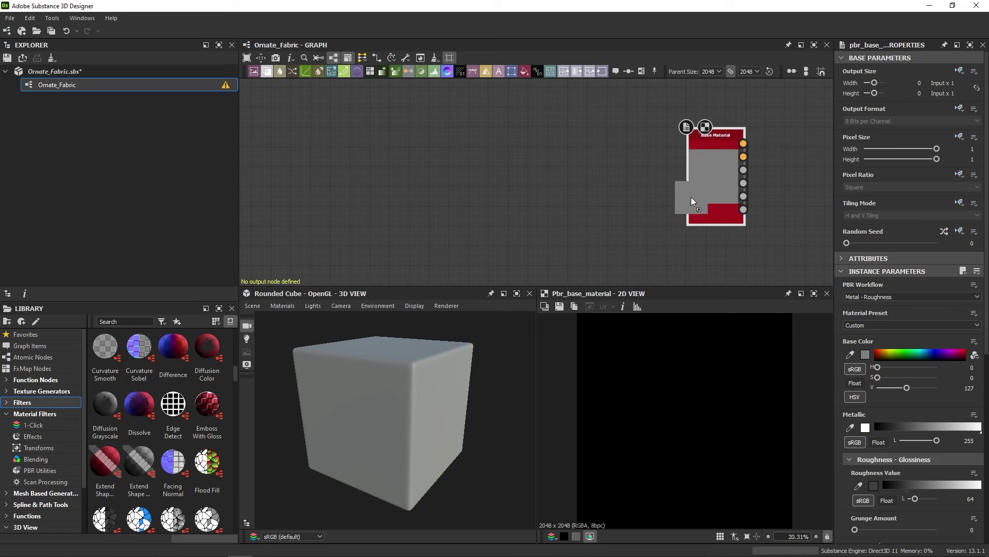
# Show the Base Material on the preview cube and pick a green base colour.
pyautogui.moveTo(673, 215); pyautogui.dragTo(406, 387)
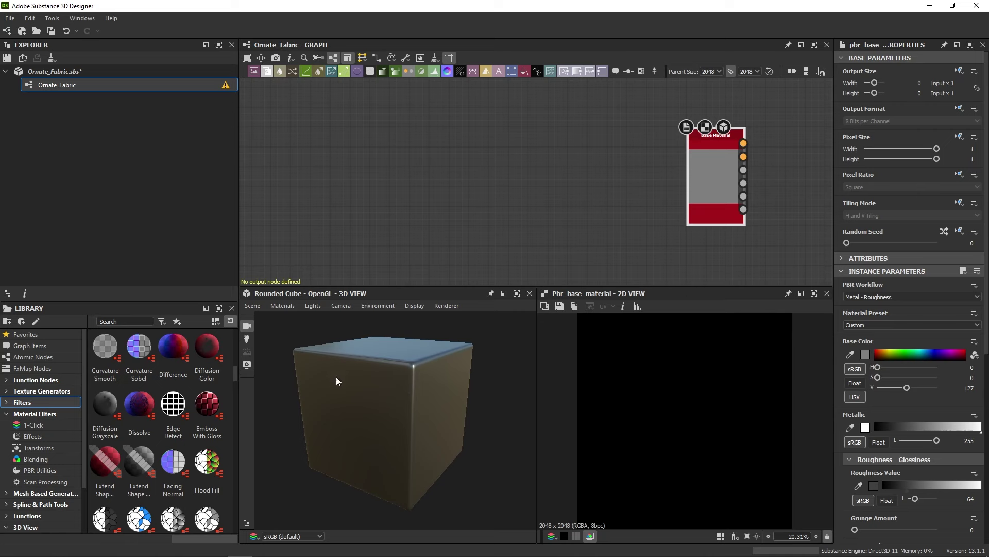
pyautogui.moveTo(475, 373)
pyautogui.mouseDown()
pyautogui.moveTo(381, 339)
pyautogui.moveTo(468, 375)
pyautogui.moveTo(459, 349)
pyautogui.moveTo(452, 359)
pyautogui.mouseUp()
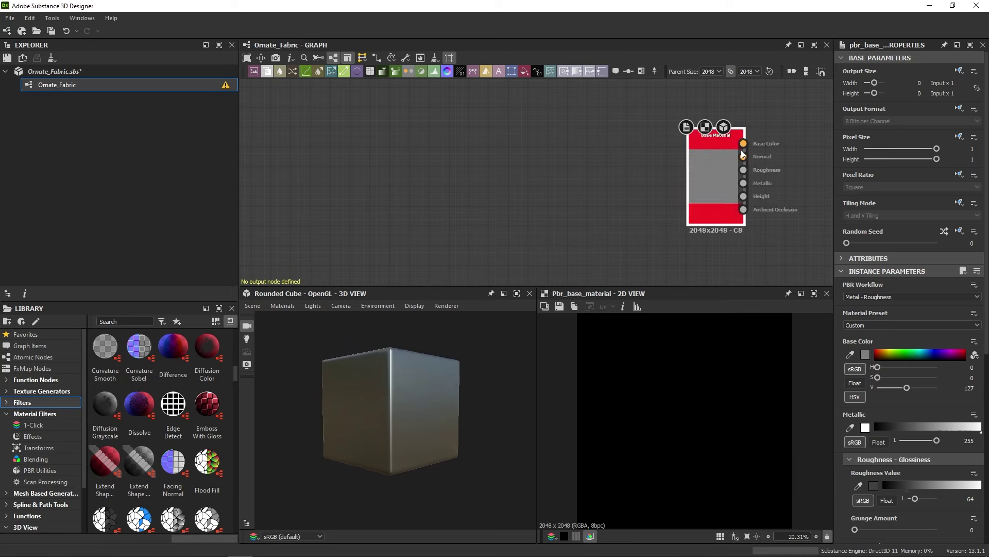
pyautogui.rightClick(715, 169)
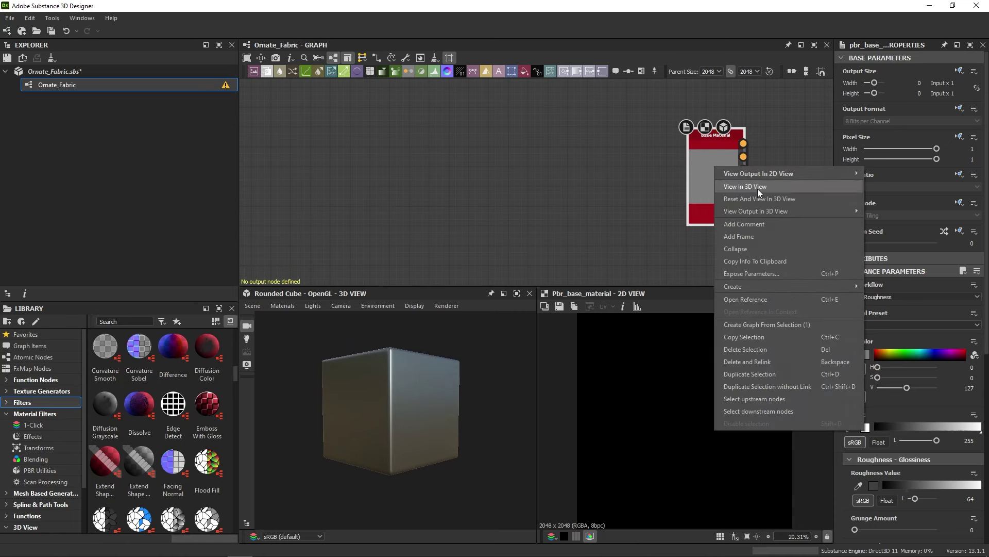
pyautogui.click(684, 200)
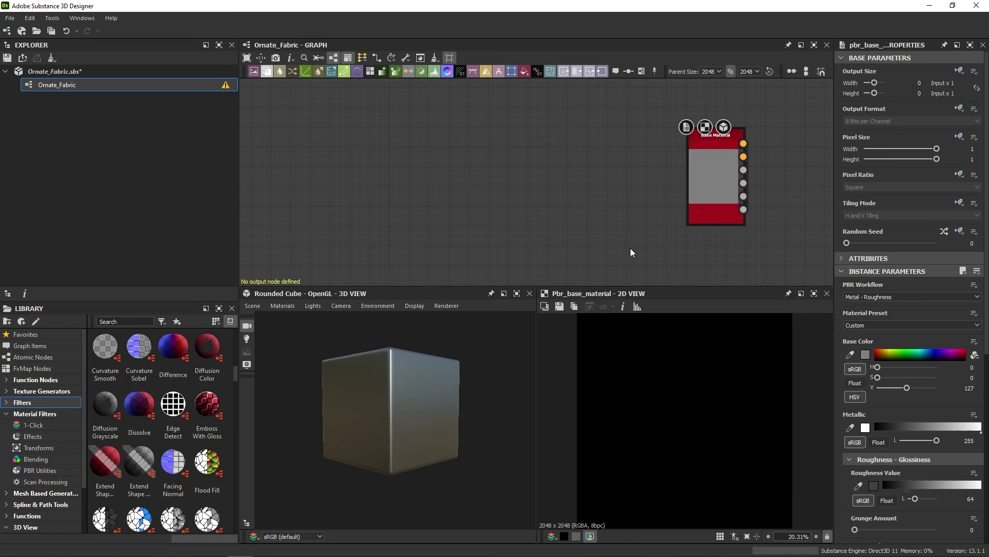
pyautogui.moveTo(438, 391); pyautogui.dragTo(500, 349)
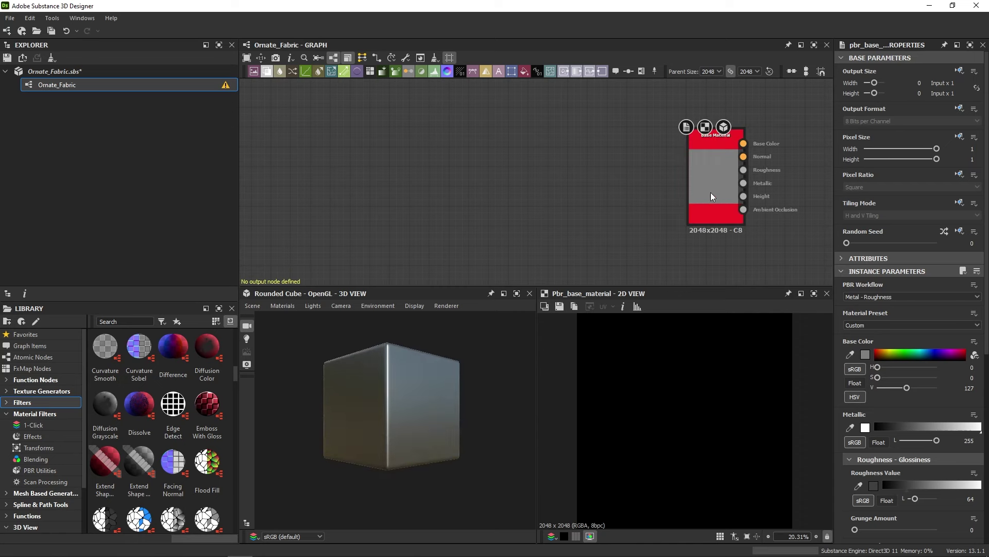
# Shift the base colour to a brighter mint green (H 164, S 255, V 191) and recentre the graph.
pyautogui.moveTo(931, 356)
pyautogui.mouseDown()
pyautogui.moveTo(909, 361)
pyautogui.moveTo(951, 361)
pyautogui.moveTo(916, 355)
pyautogui.mouseUp()
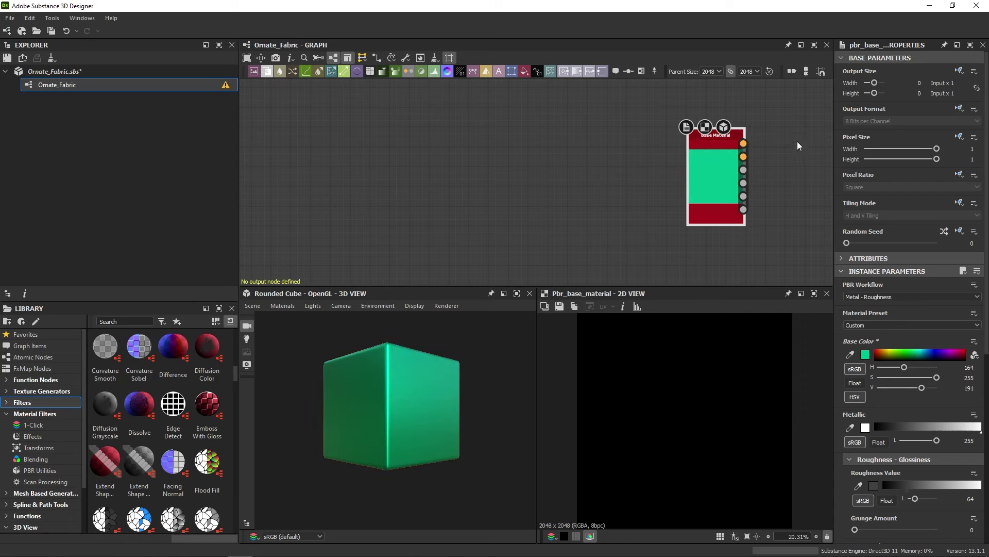
pyautogui.moveTo(790, 143); pyautogui.dragTo(694, 151, button='middle')
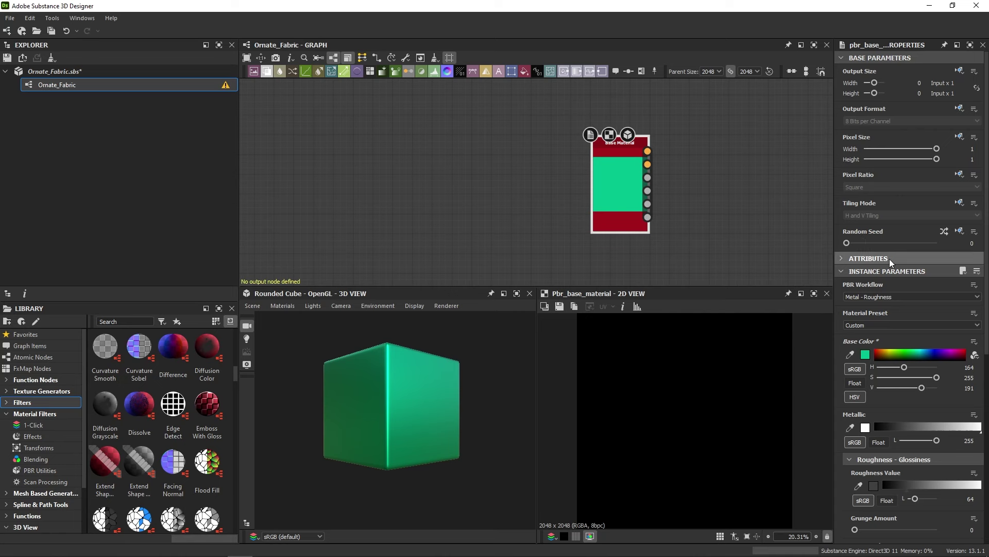
# Undo the green colour change so the Base Material's base colour returns to default grey.
pyautogui.click(844, 257)
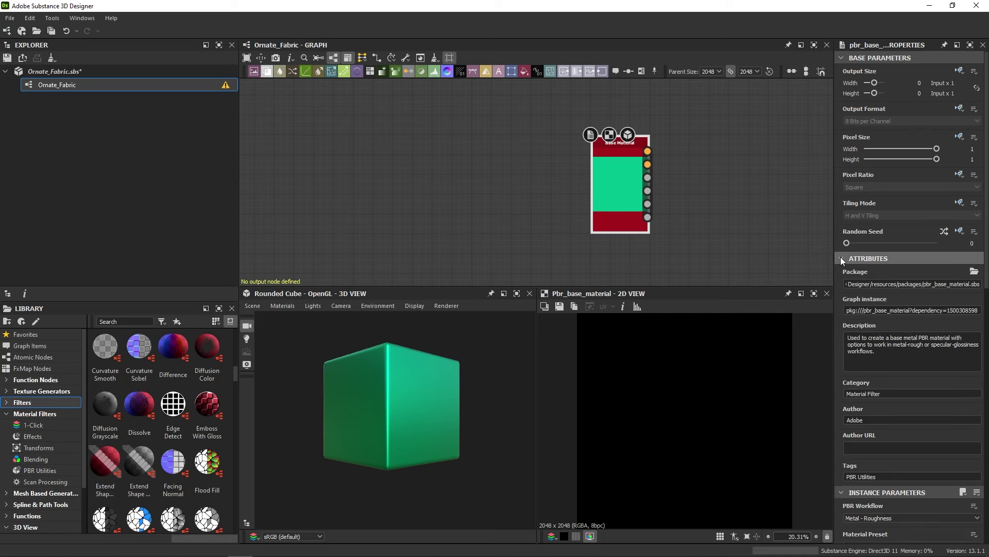
pyautogui.click(840, 257)
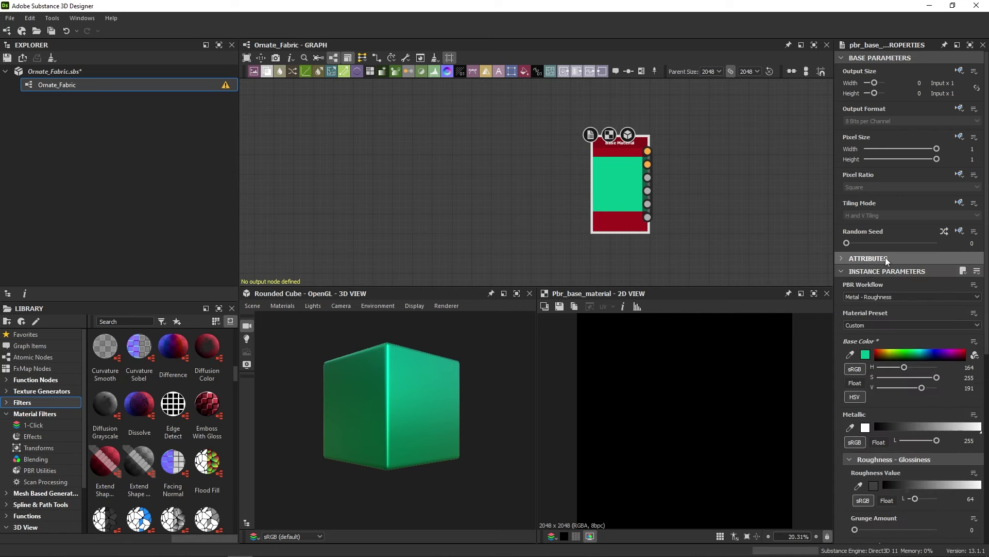
pyautogui.scroll(-3, 842, 252)
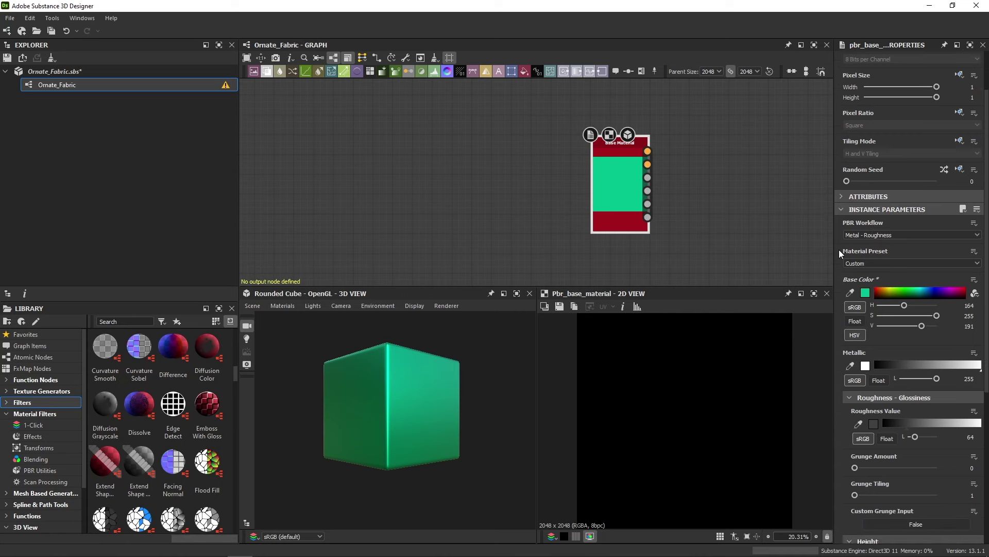
pyautogui.scroll(-1, 840, 252)
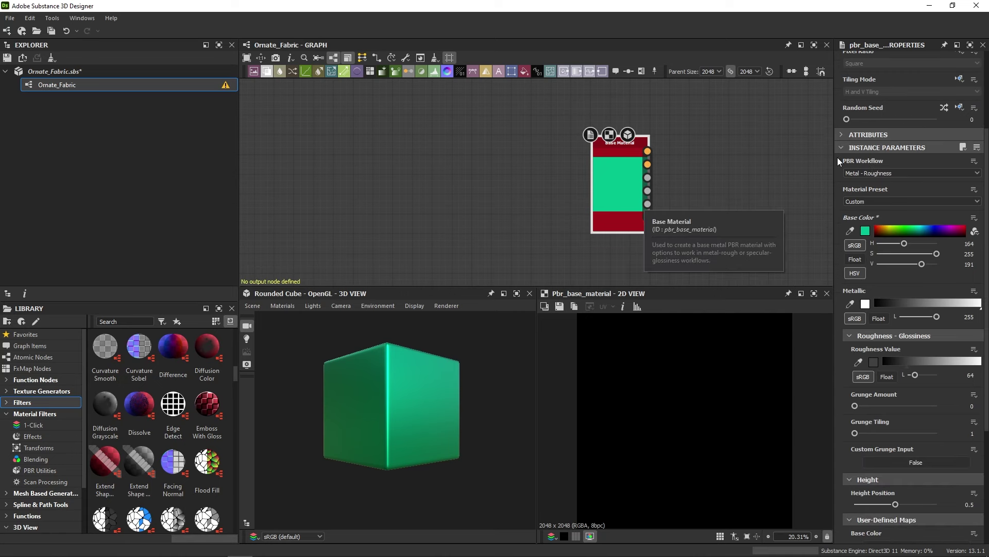
pyautogui.scroll(-3, 848, 238)
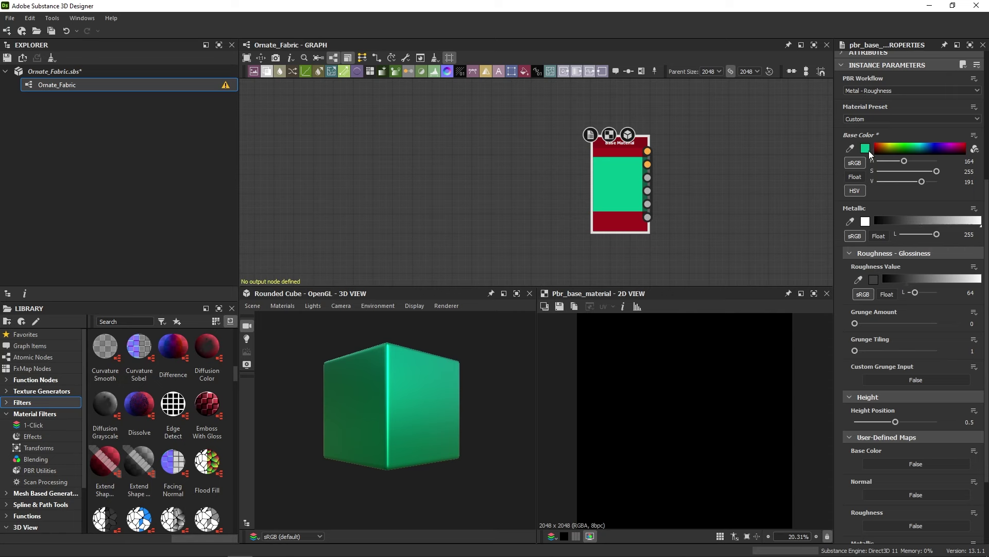
pyautogui.hotkey('ctrl', 'z')
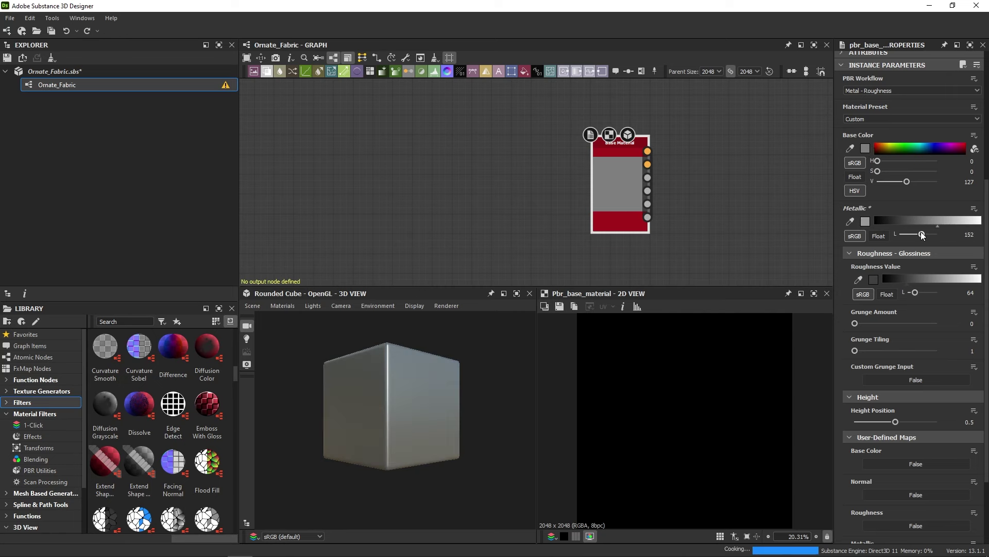
# Set Metallic to 0 and Roughness Value to 132, checking the matte grey cube.
pyautogui.moveTo(934, 235); pyautogui.dragTo(946, 233)
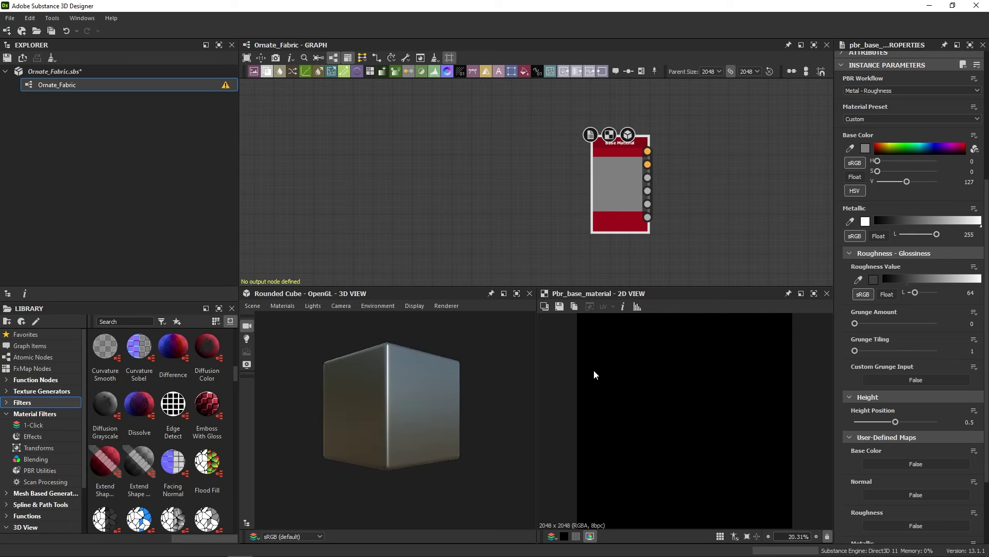
pyautogui.moveTo(423, 396); pyautogui.dragTo(542, 353)
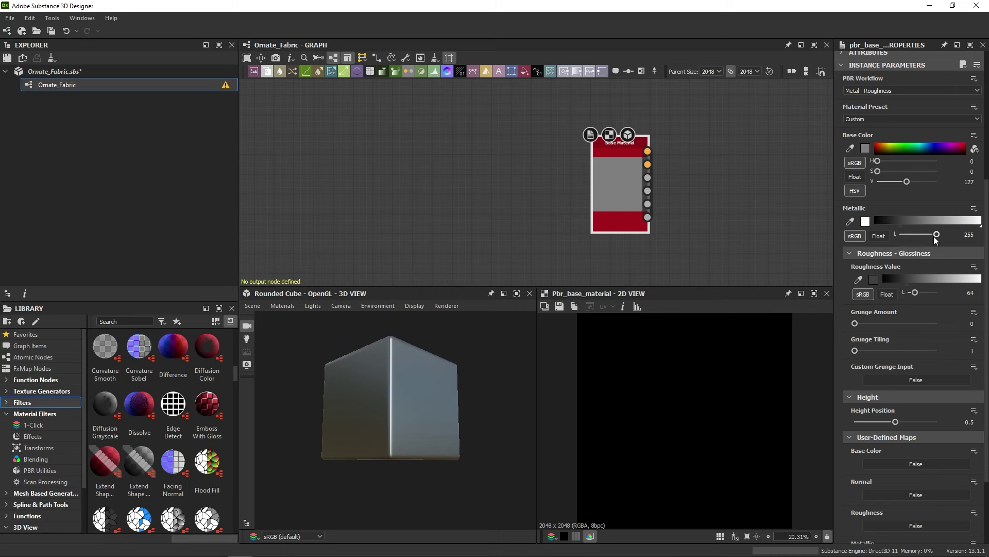
pyautogui.moveTo(936, 238); pyautogui.dragTo(899, 242)
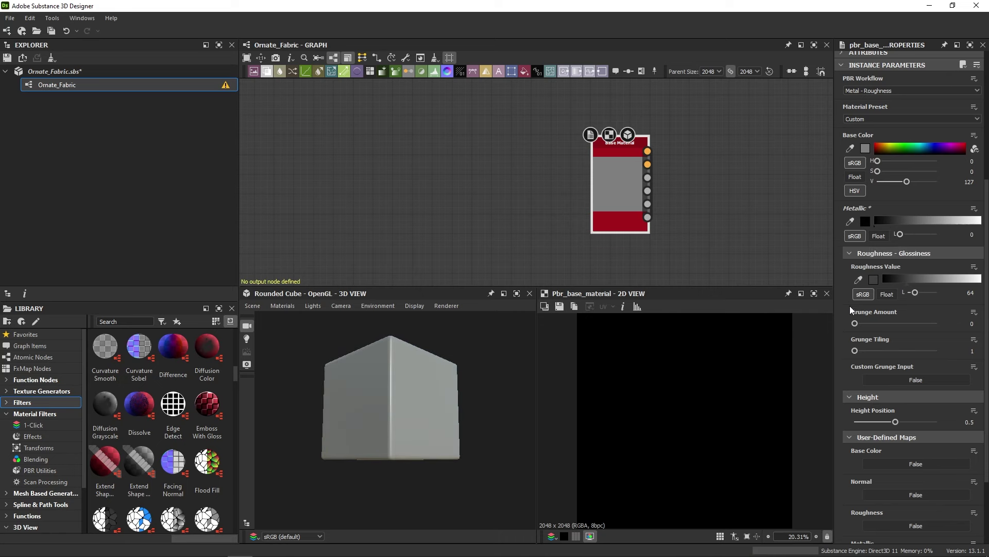
pyautogui.moveTo(430, 394)
pyautogui.mouseDown()
pyautogui.moveTo(393, 415)
pyautogui.moveTo(380, 376)
pyautogui.moveTo(431, 403)
pyautogui.moveTo(415, 405)
pyautogui.mouseUp()
pyautogui.moveTo(915, 294); pyautogui.dragTo(924, 298)
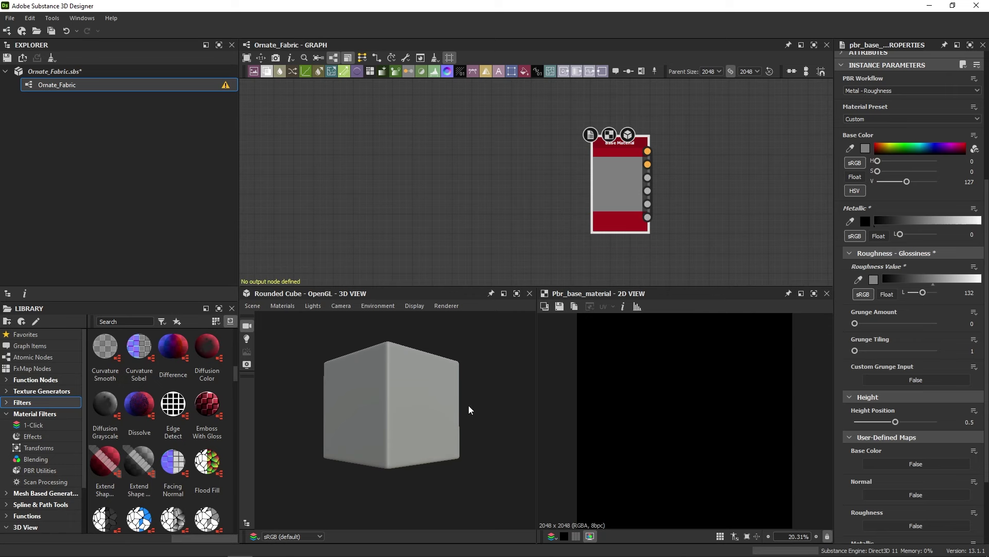
pyautogui.moveTo(469, 407); pyautogui.dragTo(404, 396)
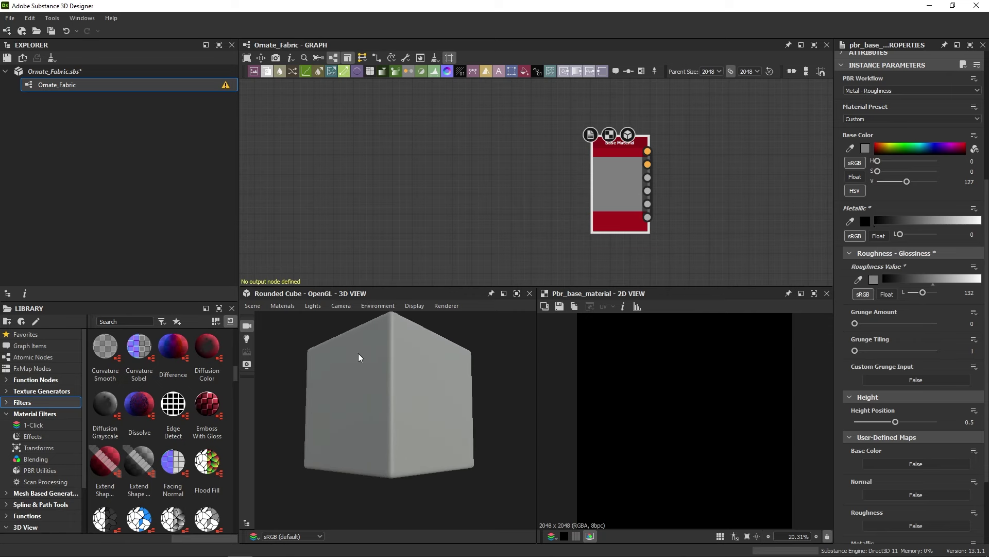
# Set User-Defined Maps > Base Color to True, giving Base Material a Base Color input.
pyautogui.scroll(-3, 987, 276)
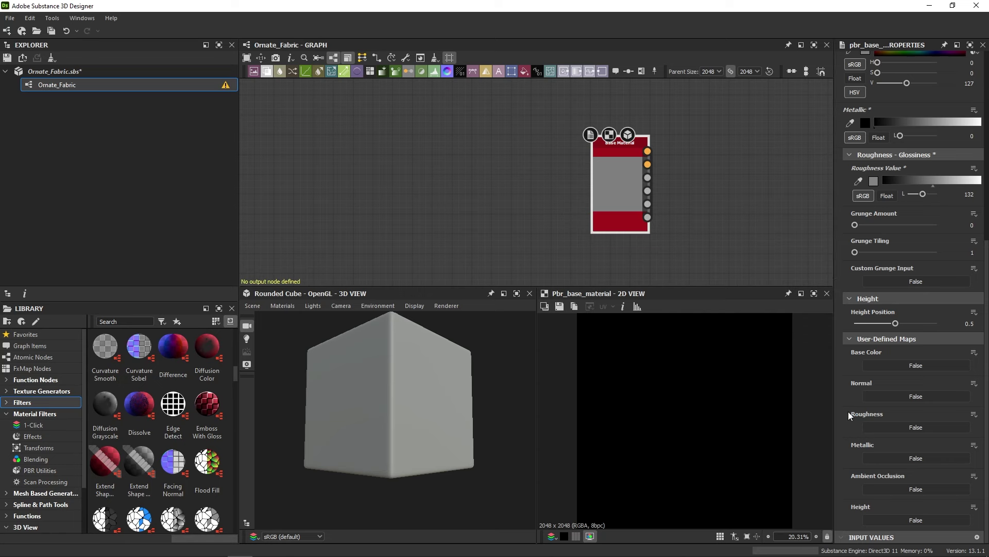
pyautogui.click(916, 367)
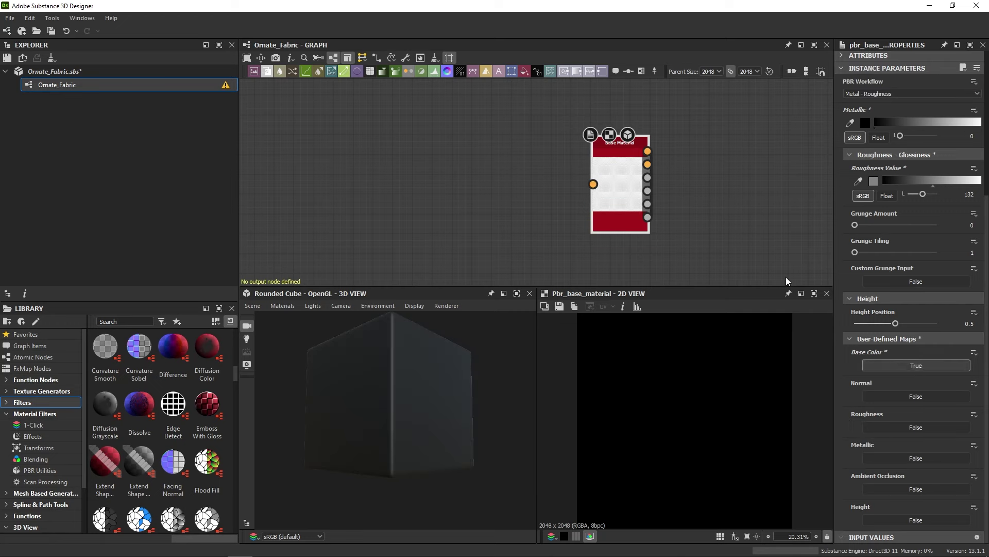
pyautogui.scroll(3, 550, 169)
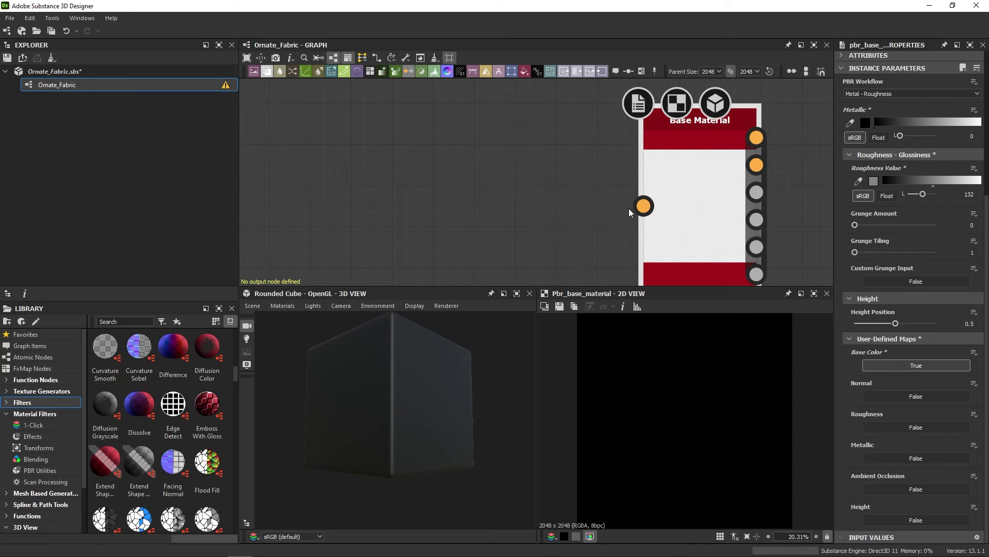
pyautogui.scroll(-3, 595, 208)
pyautogui.moveTo(486, 198); pyautogui.dragTo(565, 203, button='middle')
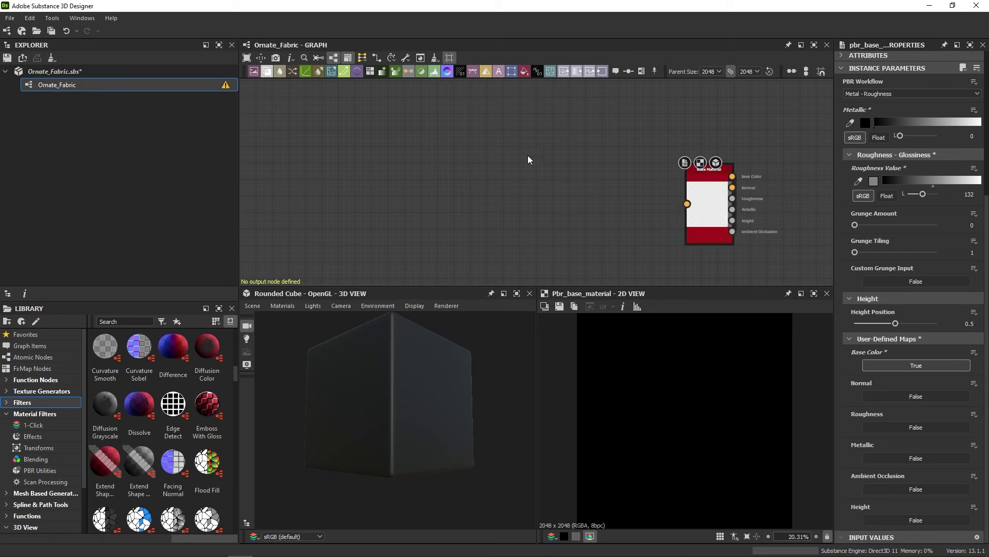
# Add a Uniform Color node to the graph and place it lower down.
pyautogui.moveTo(524, 72); pyautogui.dragTo(446, 122)
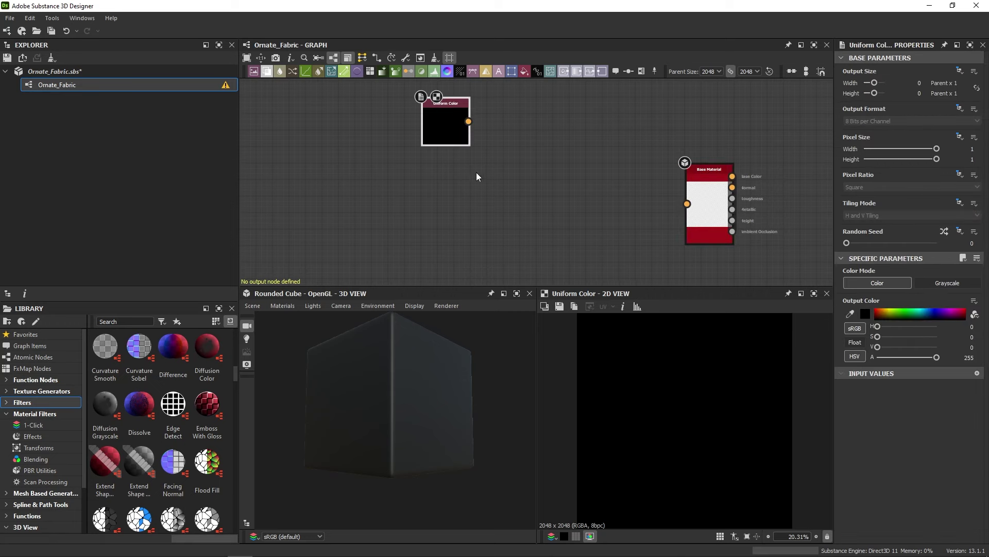
pyautogui.press('space')
pyautogui.write('colo')
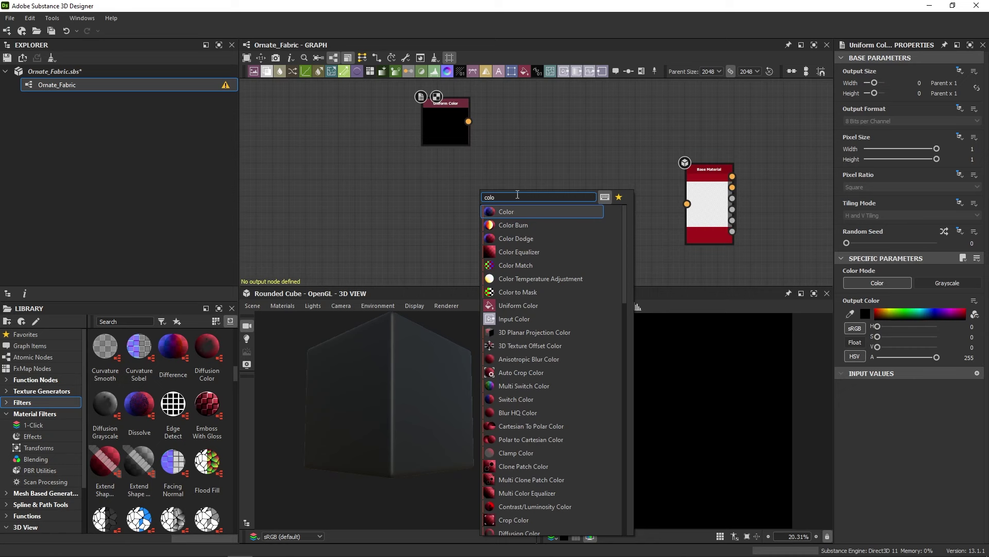
pyautogui.press('Escape')
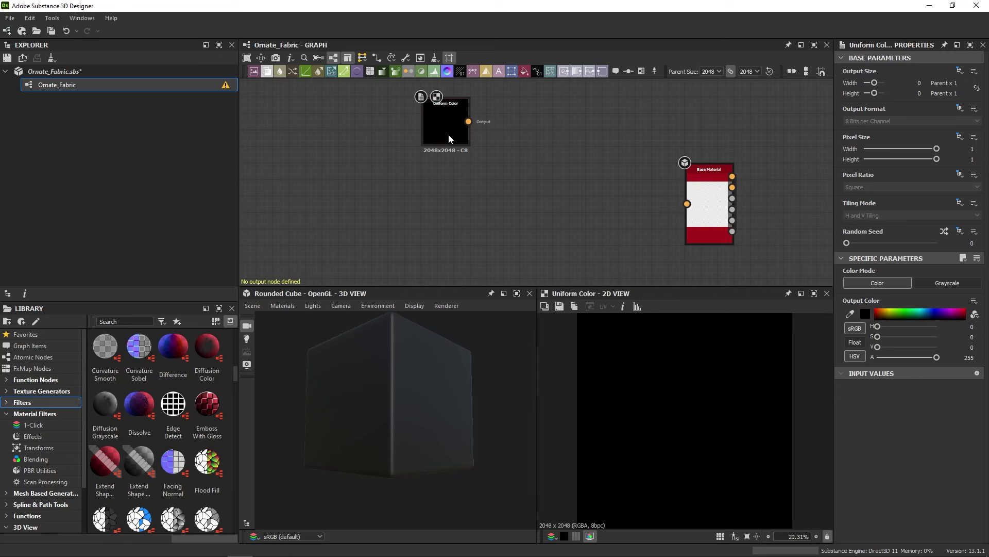
pyautogui.moveTo(448, 134); pyautogui.dragTo(449, 193)
pyautogui.scroll(5, 450, 193)
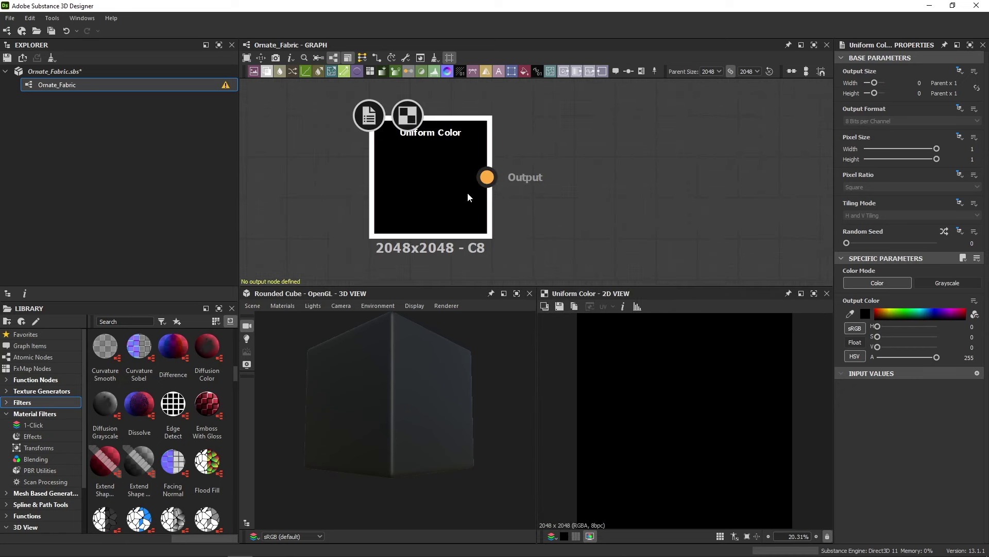
# Wire the Uniform Color node into Base Material's Base Color input and make it orange.
pyautogui.moveTo(503, 205); pyautogui.dragTo(622, 195)
pyautogui.scroll(-1, 589, 154)
pyautogui.scroll(-2, 567, 195)
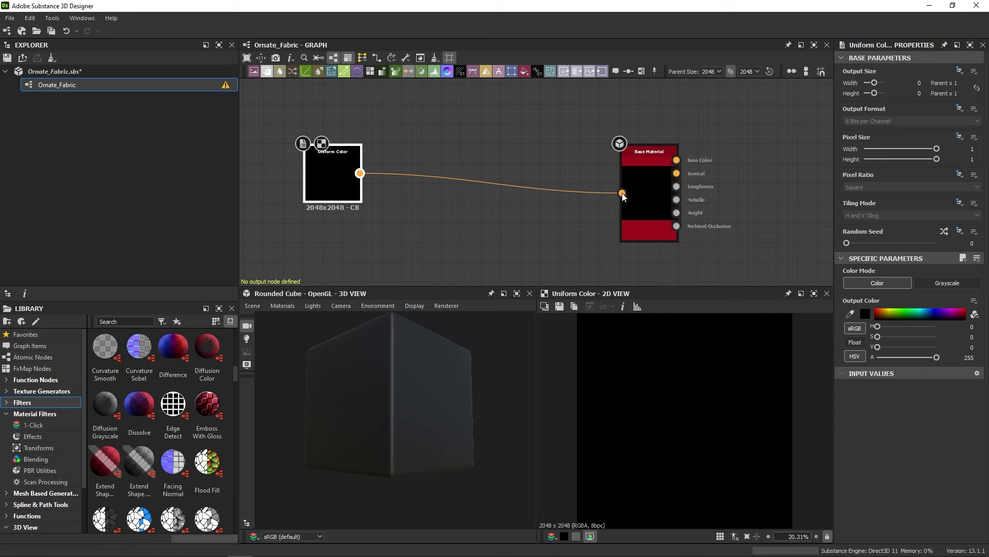
pyautogui.moveTo(413, 415); pyautogui.dragTo(371, 330)
pyautogui.moveTo(324, 182); pyautogui.dragTo(363, 181)
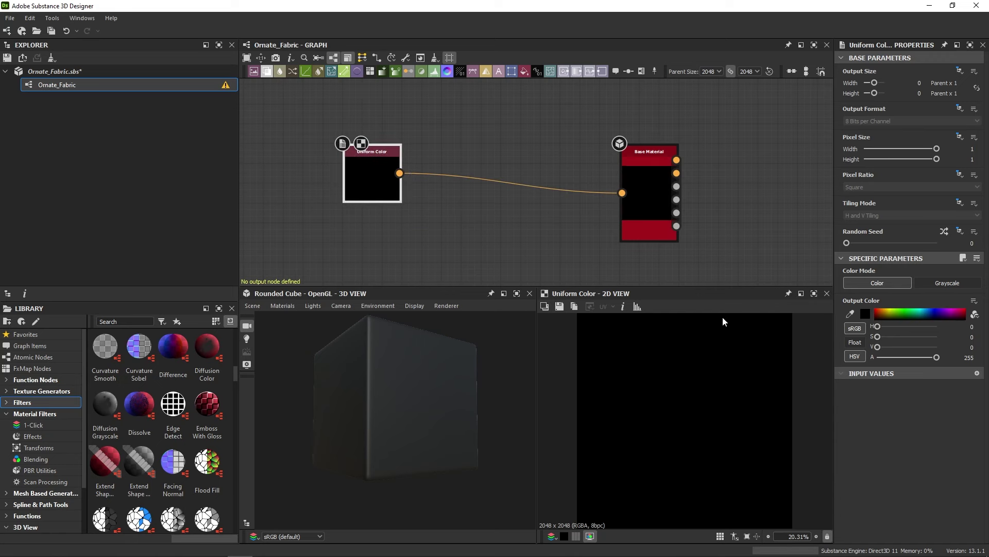
pyautogui.click(884, 316)
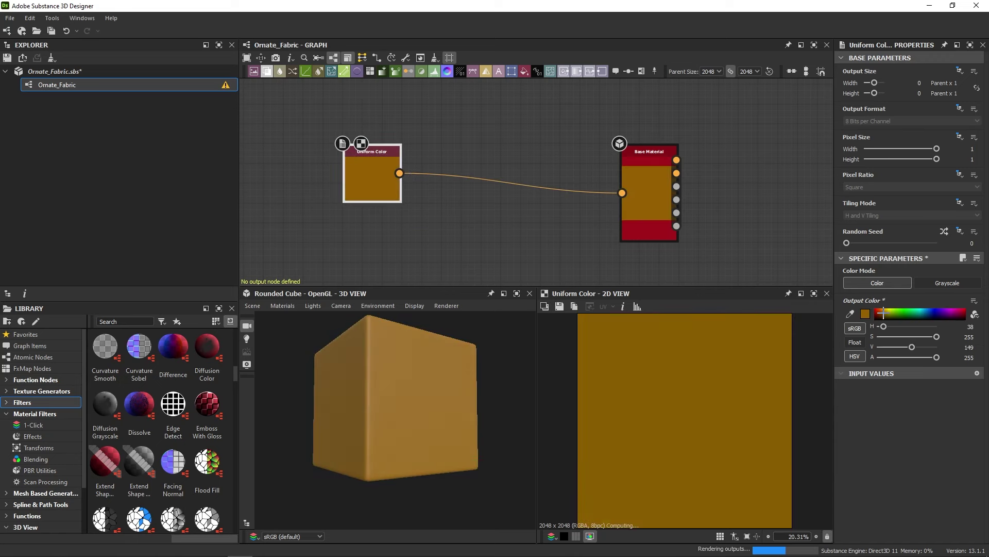
pyautogui.moveTo(362, 175); pyautogui.dragTo(385, 187)
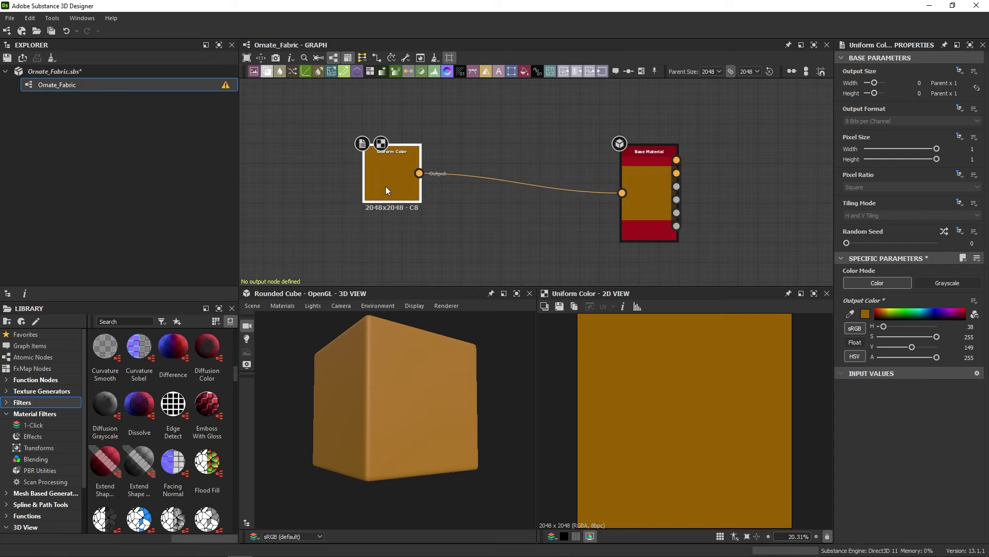
pyautogui.click(647, 223)
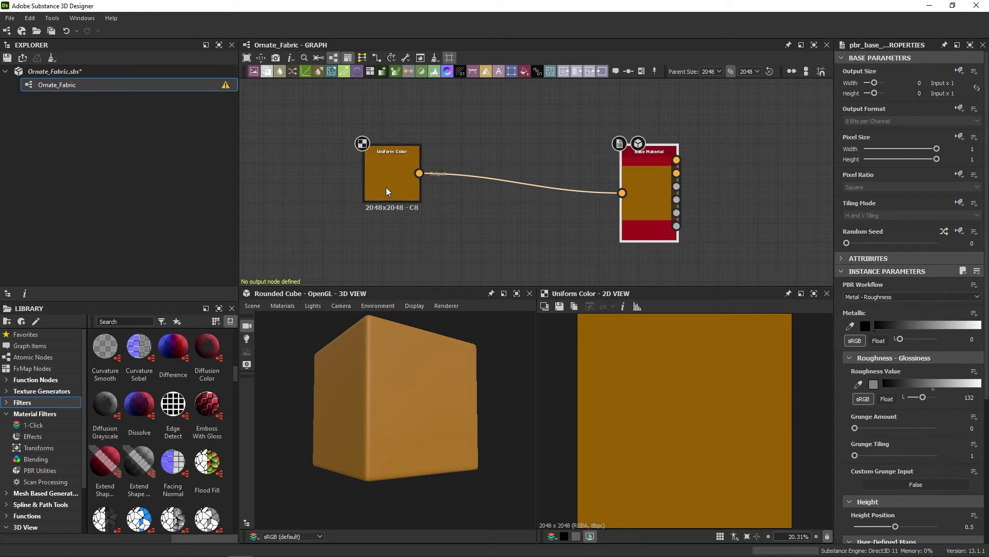
# Delete the Uniform Color node and set Base Material's Base Color map input to False.
pyautogui.click(366, 178)
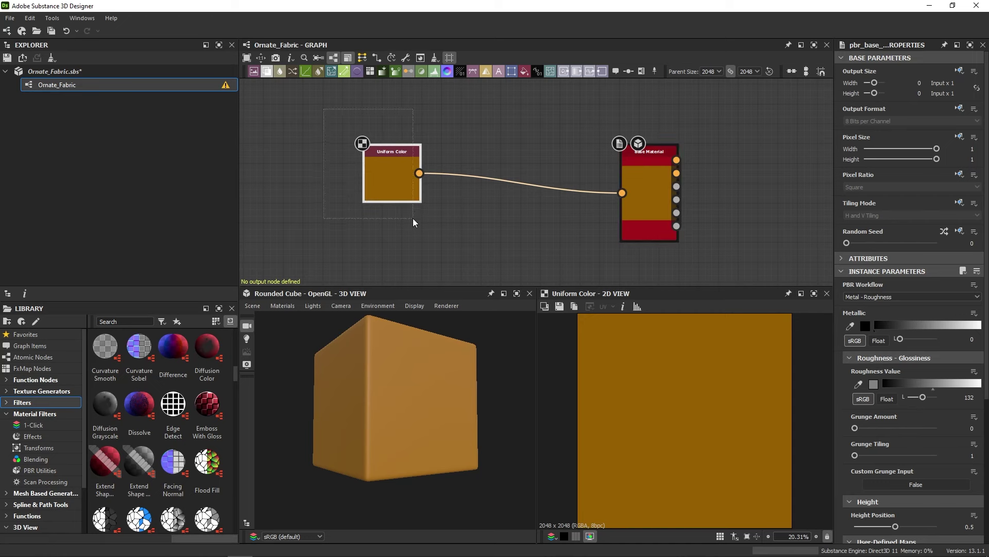
pyautogui.press('Delete')
pyautogui.click(666, 236)
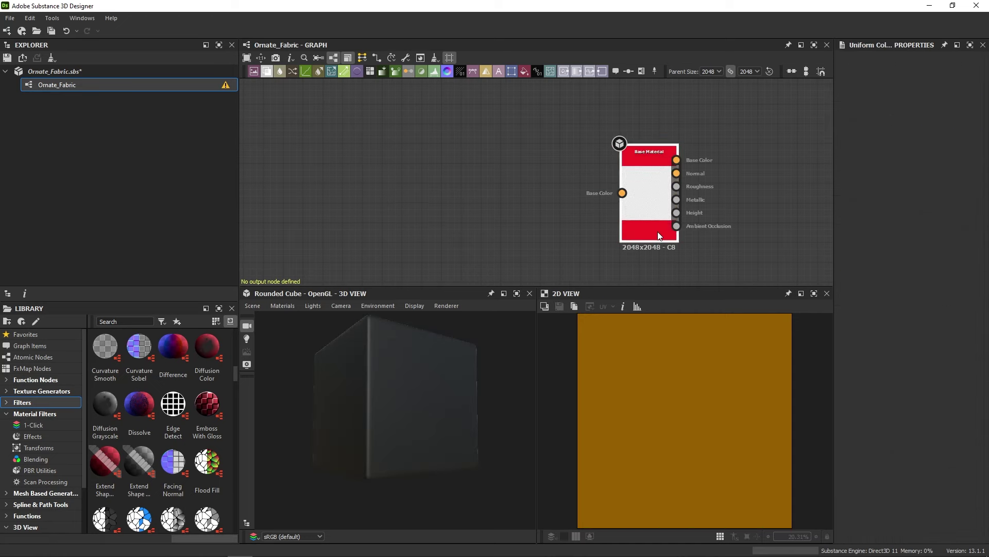
pyautogui.scroll(-3, 878, 315)
pyautogui.scroll(-1, 899, 365)
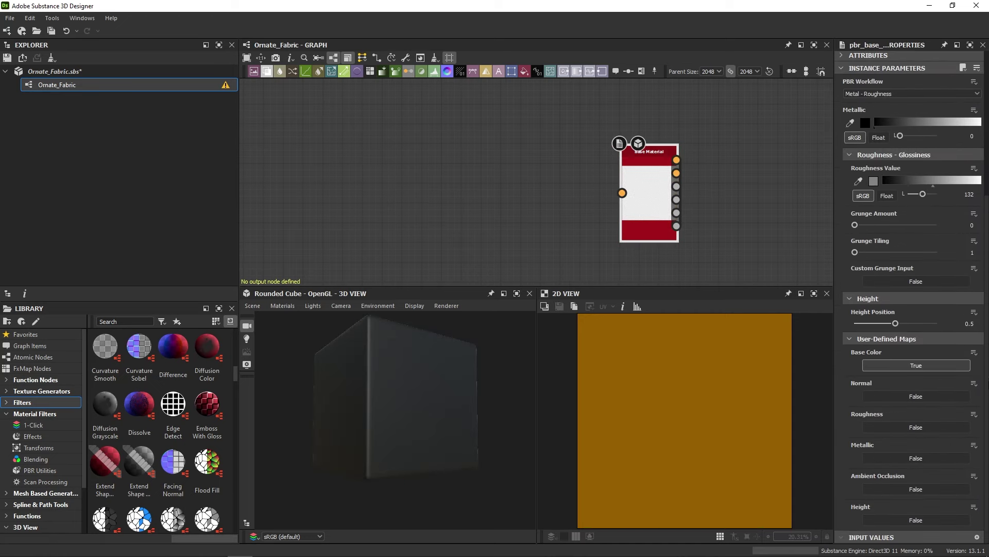
pyautogui.click(899, 365)
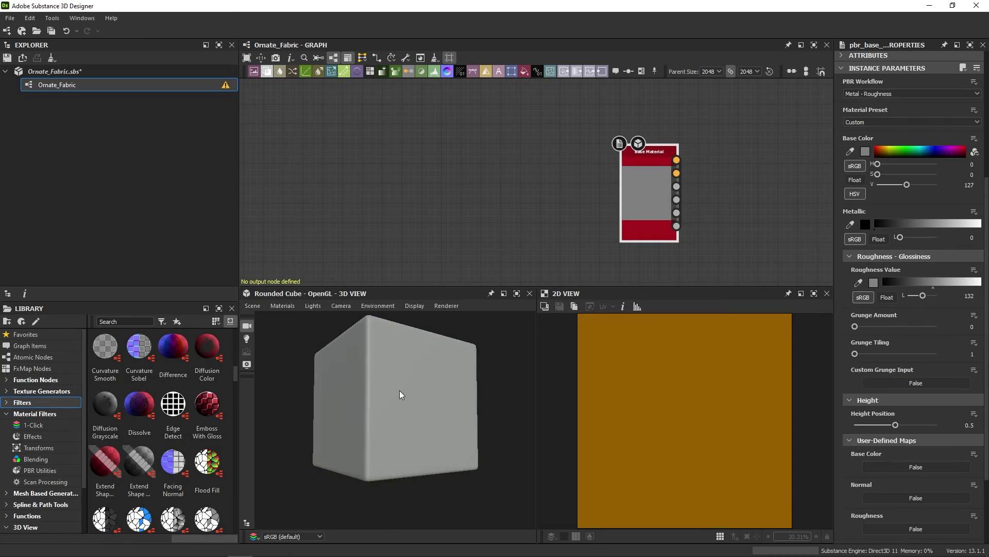
pyautogui.scroll(-1, 838, 473)
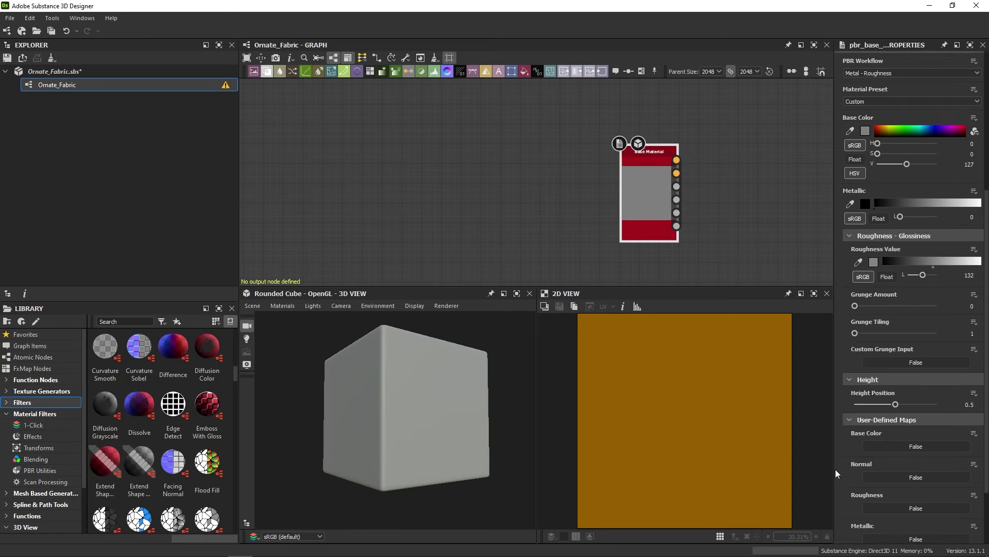
pyautogui.scroll(-3, 840, 477)
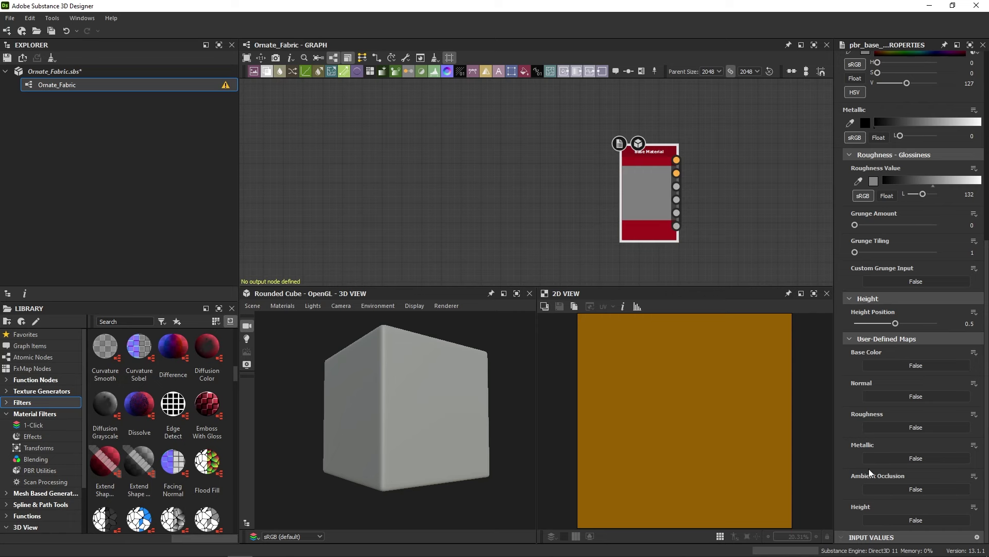
# Set the Normal and Ambient Occlusion user-defined maps to True on Base Material.
pyautogui.click(911, 397)
pyautogui.click(907, 489)
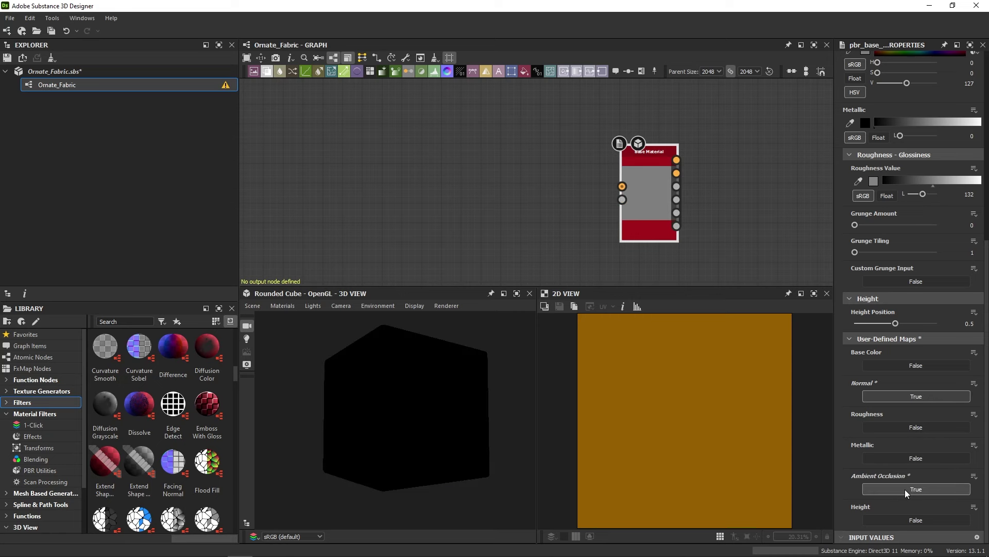
pyautogui.scroll(2, 553, 202)
pyautogui.moveTo(553, 202); pyautogui.dragTo(580, 197, button='middle')
pyautogui.scroll(1, 580, 198)
pyautogui.scroll(-1, 580, 197)
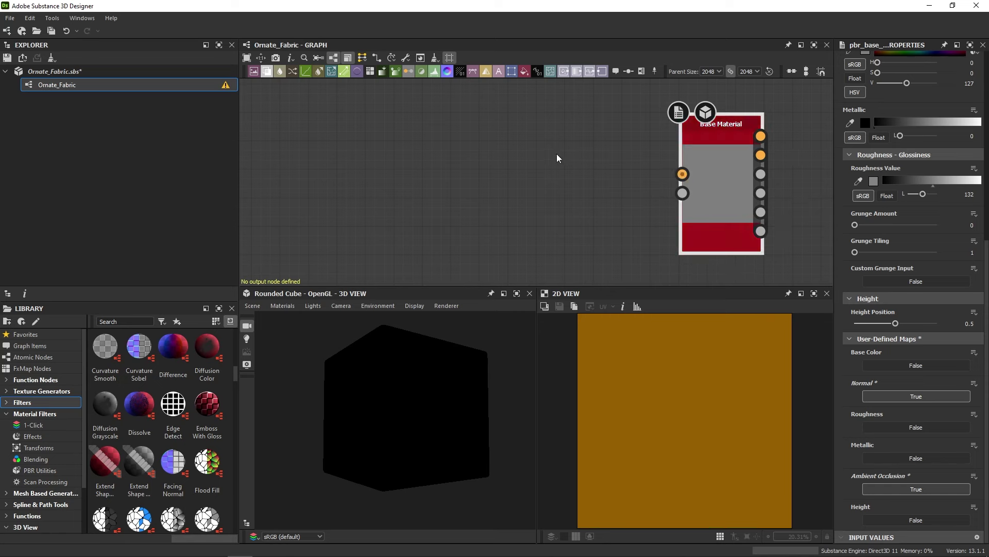
# Add a Normal node from the 'normal' search and set its Intensity to 3.
pyautogui.press('space')
pyautogui.write('normal')
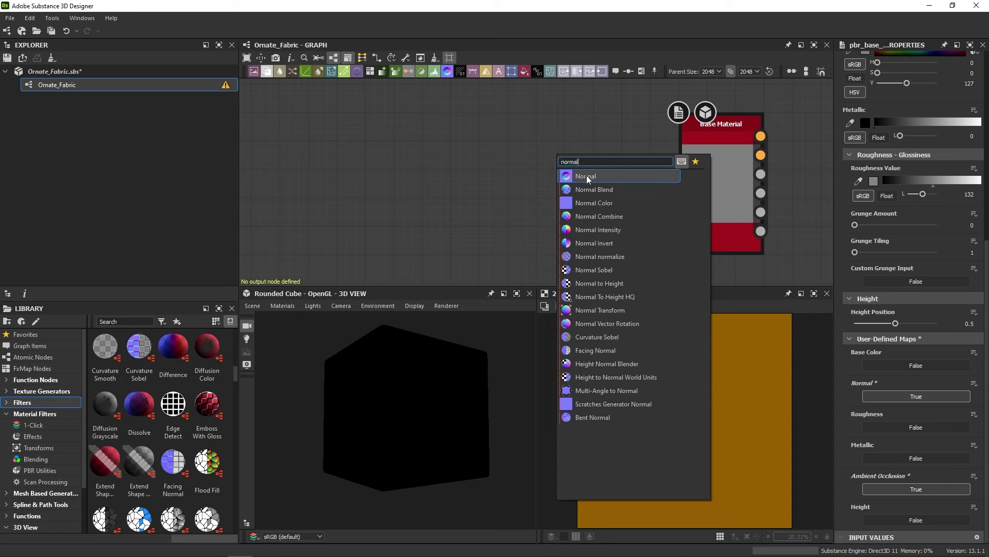
pyautogui.moveTo(587, 178)
pyautogui.click(586, 176)
pyautogui.click(972, 283)
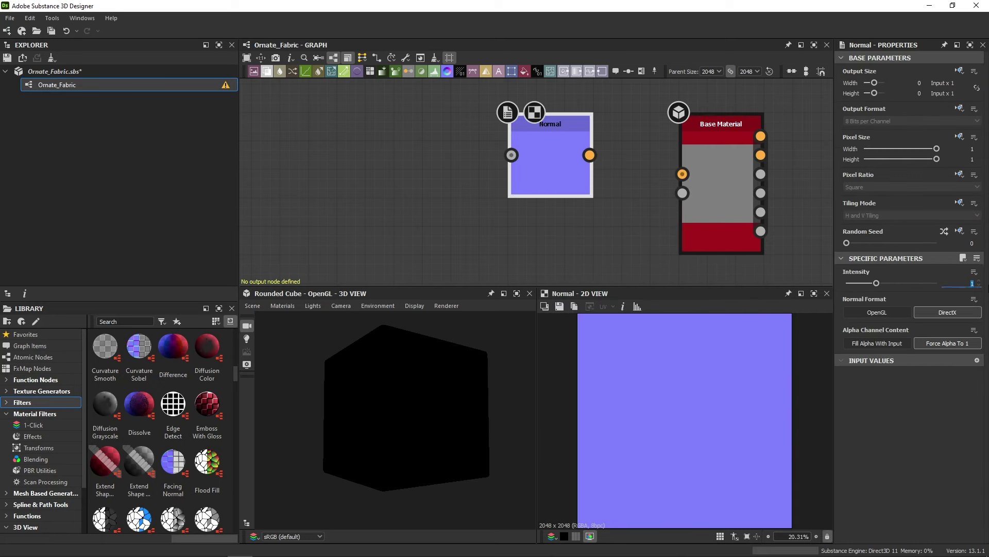
pyautogui.write('3')
pyautogui.press('Return')
# Connect the Normal node's output to Base Material's Normal input.
pyautogui.moveTo(589, 155); pyautogui.dragTo(670, 174)
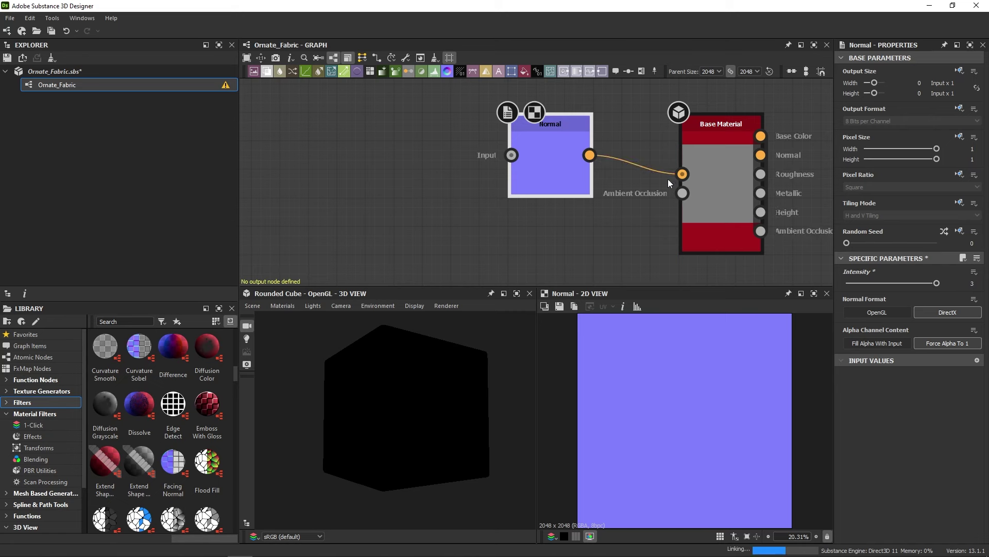
pyautogui.scroll(-4, 594, 187)
pyautogui.moveTo(581, 195); pyautogui.dragTo(567, 167)
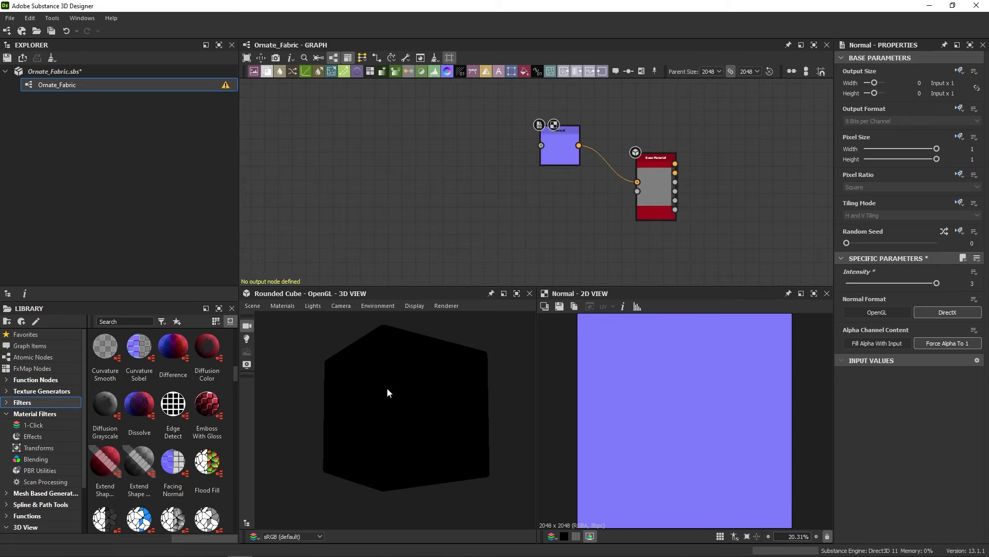
pyautogui.moveTo(394, 412)
pyautogui.mouseDown()
pyautogui.moveTo(398, 443)
pyautogui.moveTo(474, 400)
pyautogui.moveTo(342, 408)
pyautogui.moveTo(402, 421)
pyautogui.mouseUp()
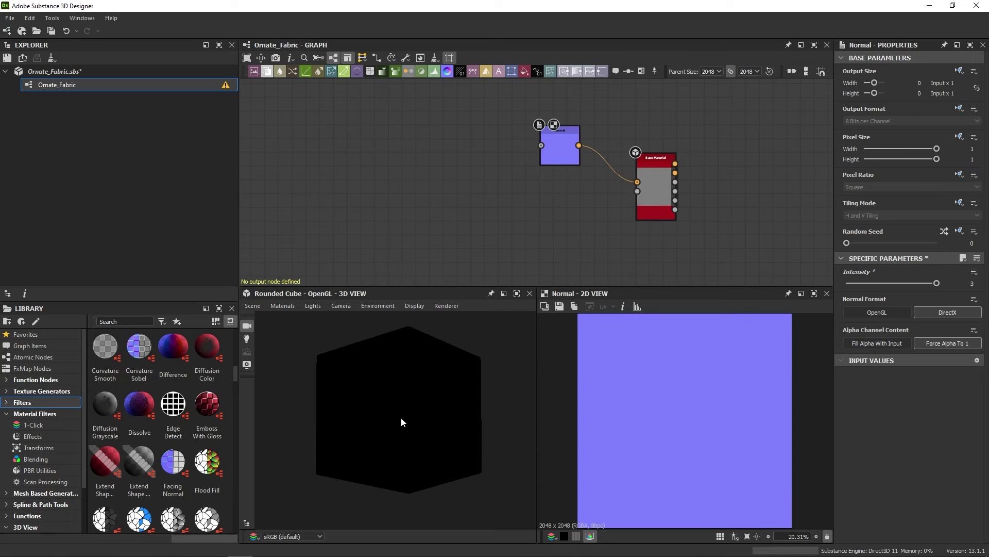
# Add an RT AO node via the 'occl' search and connect it to the Ambient Occlusion input.
pyautogui.press('space')
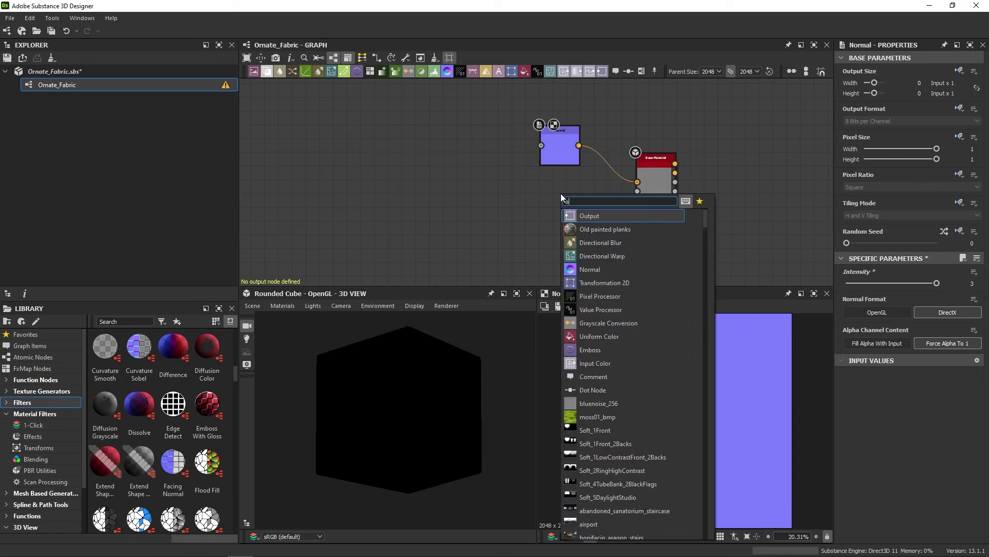
pyautogui.write('occl')
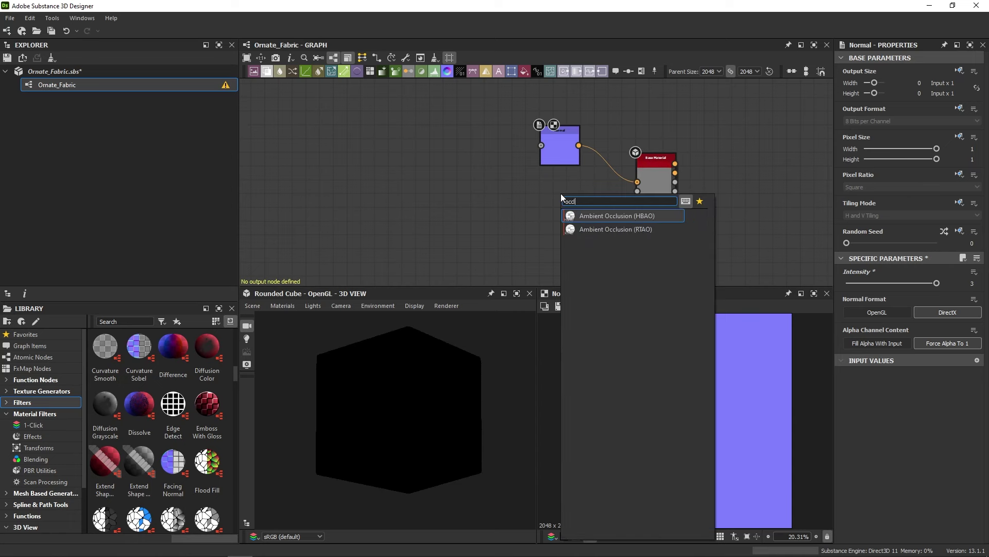
pyautogui.click(637, 230)
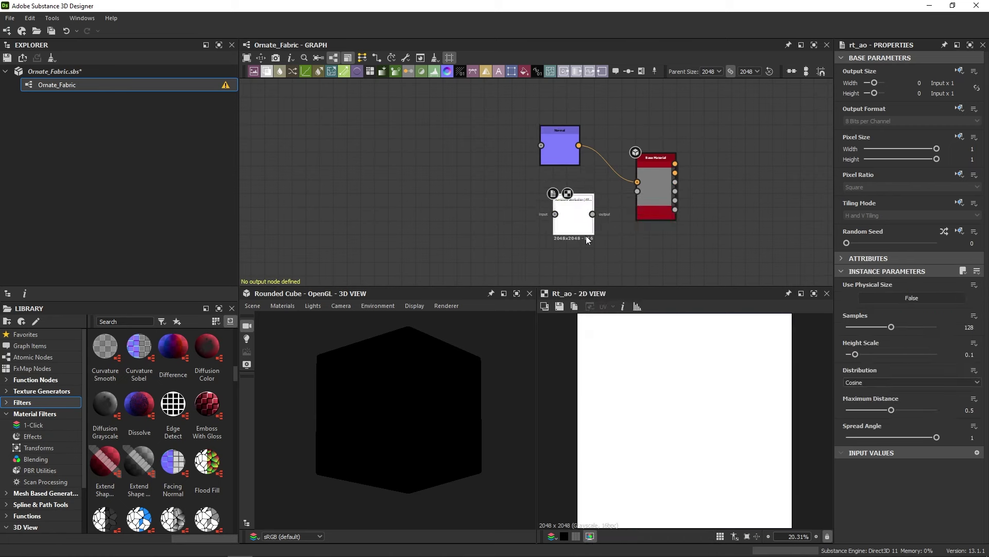
pyautogui.moveTo(592, 214); pyautogui.dragTo(638, 200)
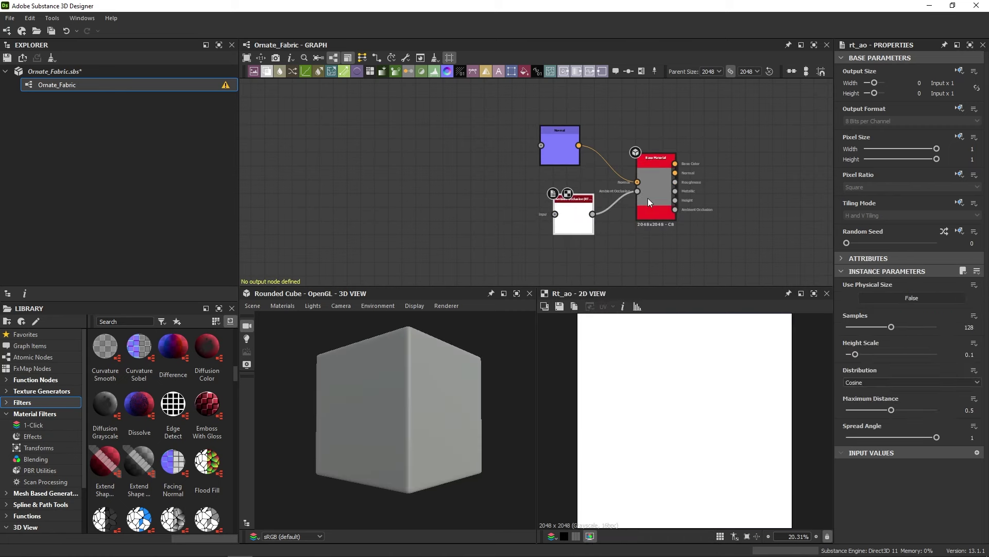
pyautogui.moveTo(431, 408); pyautogui.dragTo(407, 397)
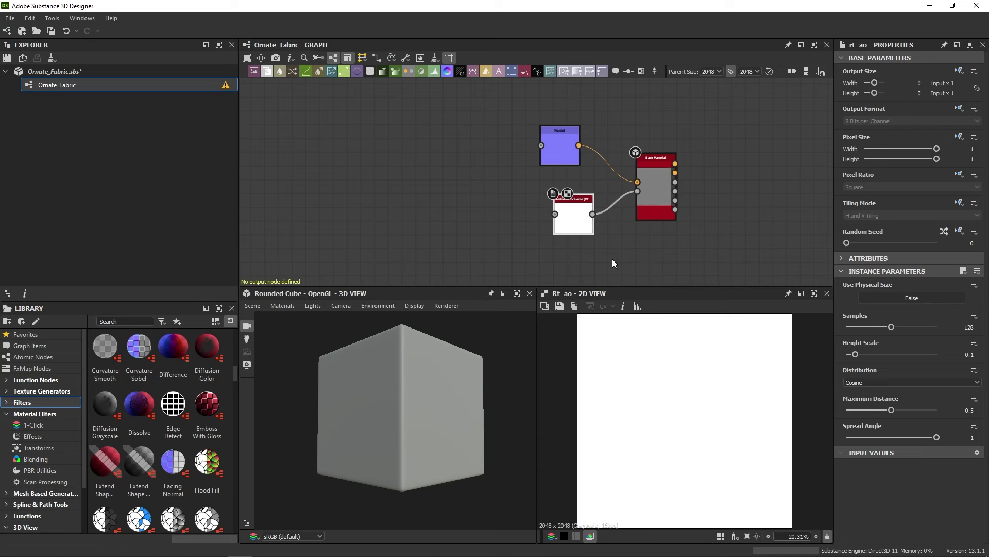
pyautogui.moveTo(391, 411)
pyautogui.mouseDown()
pyautogui.moveTo(400, 369)
pyautogui.moveTo(457, 427)
pyautogui.moveTo(314, 423)
pyautogui.moveTo(348, 381)
pyautogui.moveTo(374, 402)
pyautogui.mouseUp()
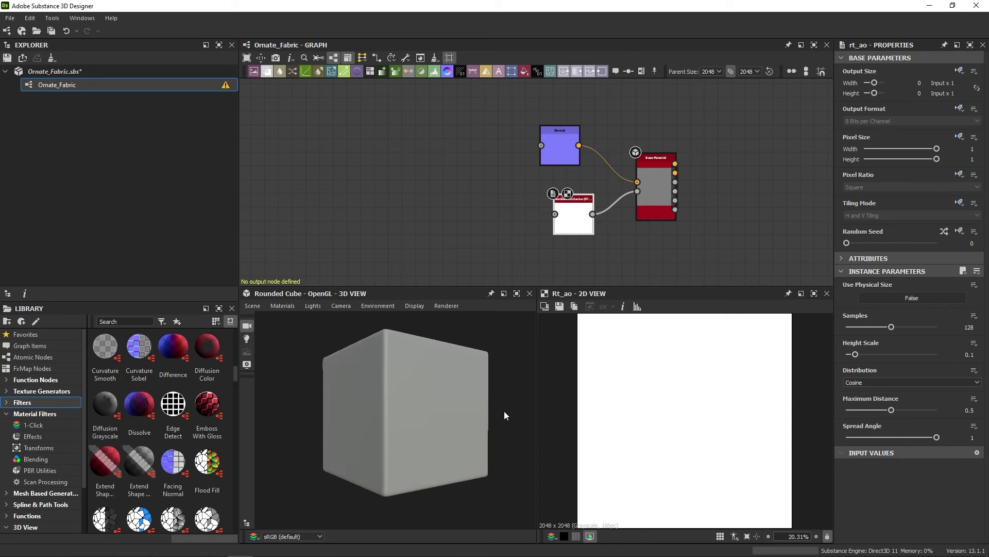
# Line up the rt_ao node beneath the Normal node, then select the Ornate_Fabric.sbs package in the Explorer.
pyautogui.scroll(-3, 473, 171)
pyautogui.moveTo(483, 168); pyautogui.dragTo(616, 164, button='middle')
pyautogui.moveTo(658, 211); pyautogui.dragTo(650, 211)
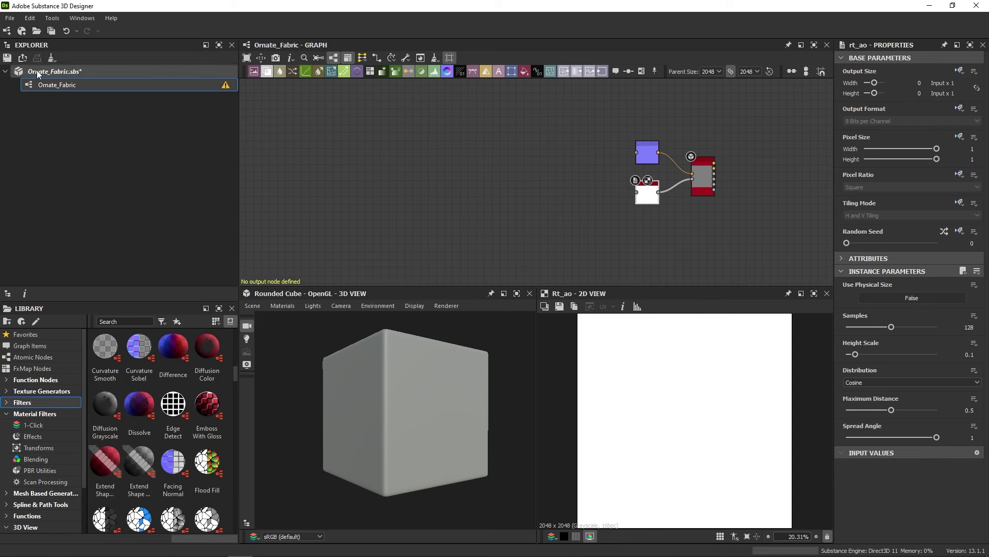
pyautogui.click(98, 73)
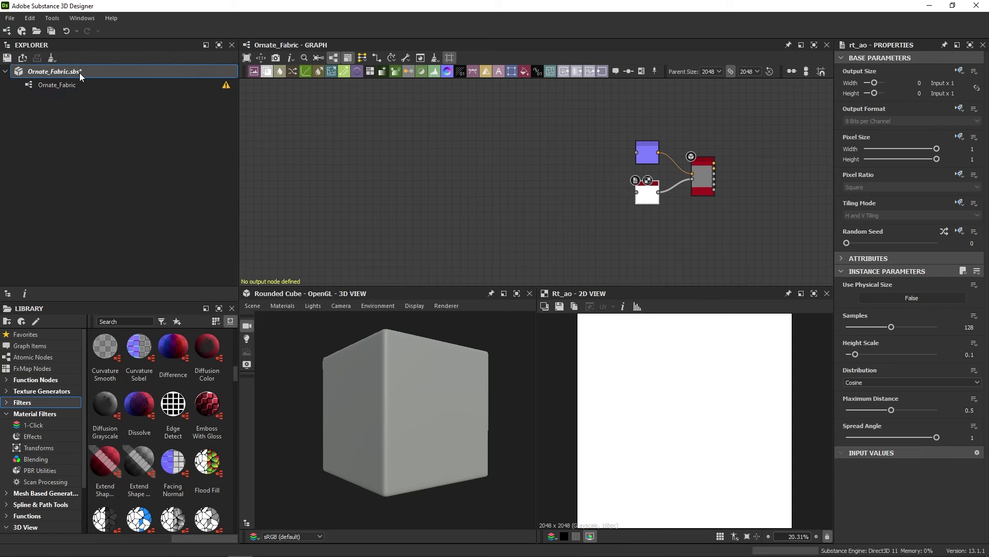